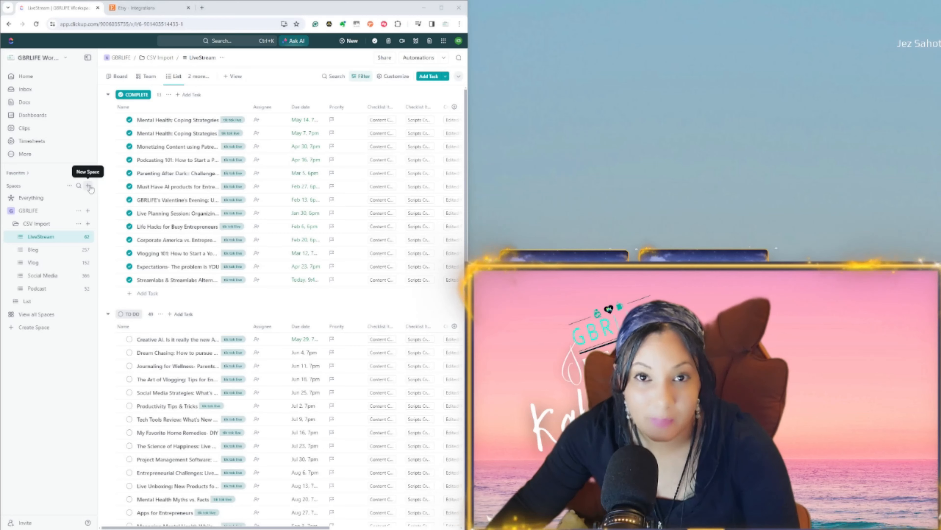
Step: Start a new space named "marketing campaigns"
{"action": "left_click", "coordinate": [89, 185]}
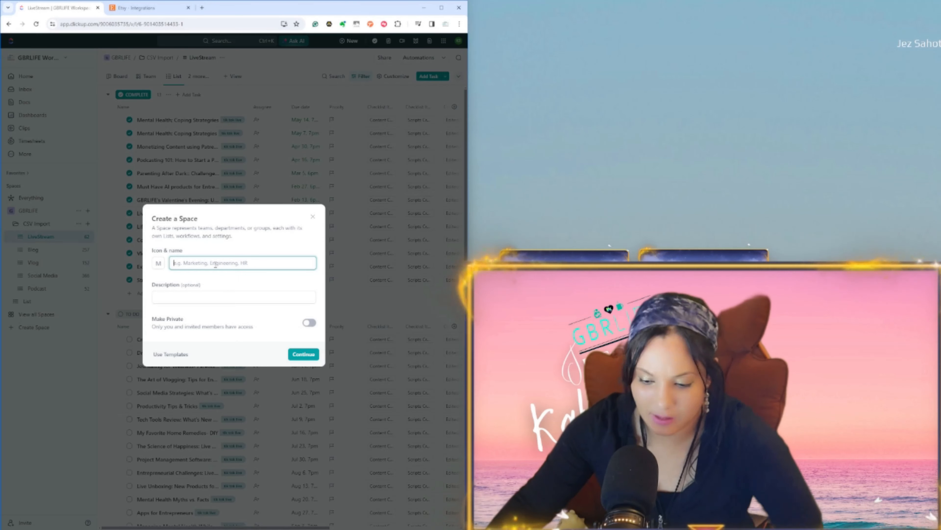
{"action": "type", "text": "mar"}
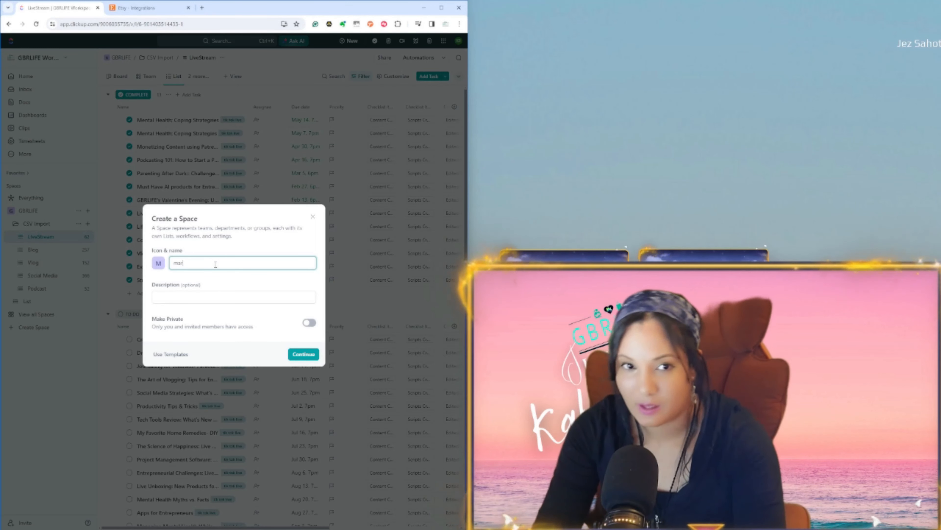
{"action": "type", "text": "keting campai"}
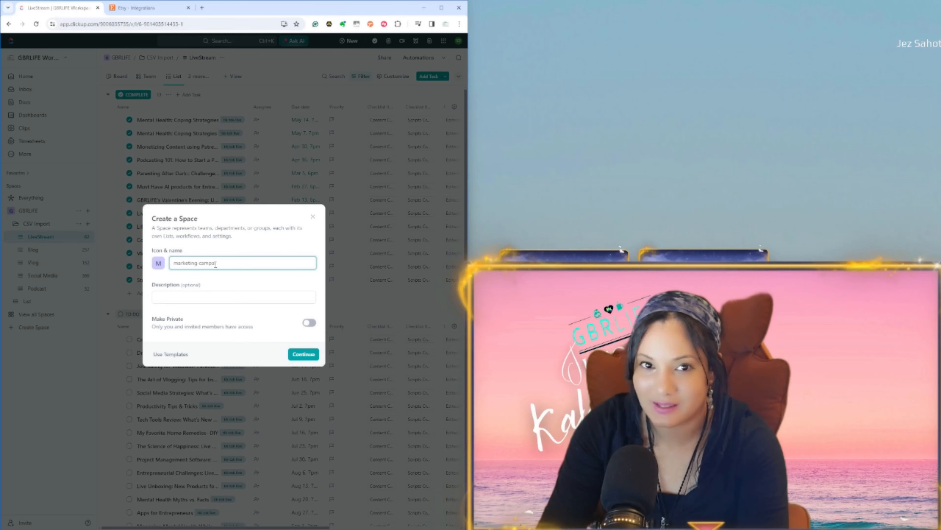
{"action": "type", "text": "gns"}
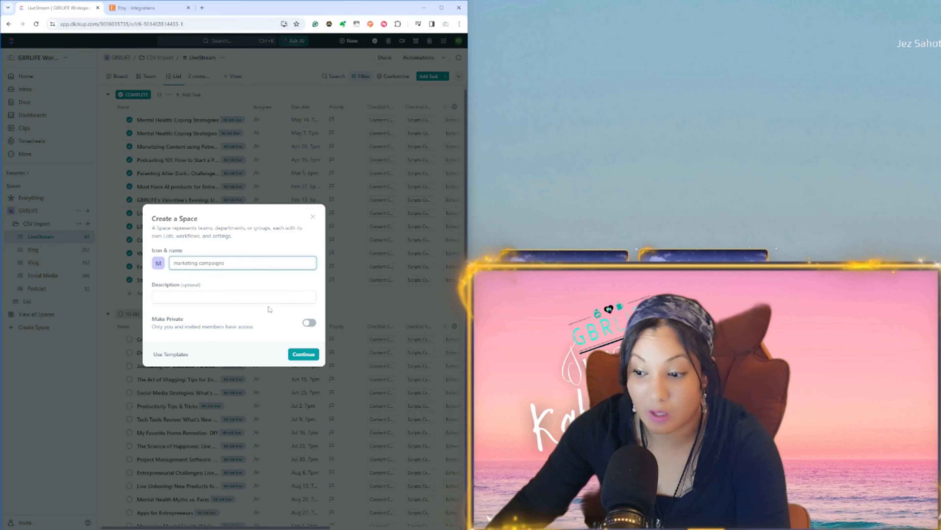
Step: Set the new space's icon colour to pink, make the space private and continue to the workflow setup
{"action": "left_click", "coordinate": [158, 263]}
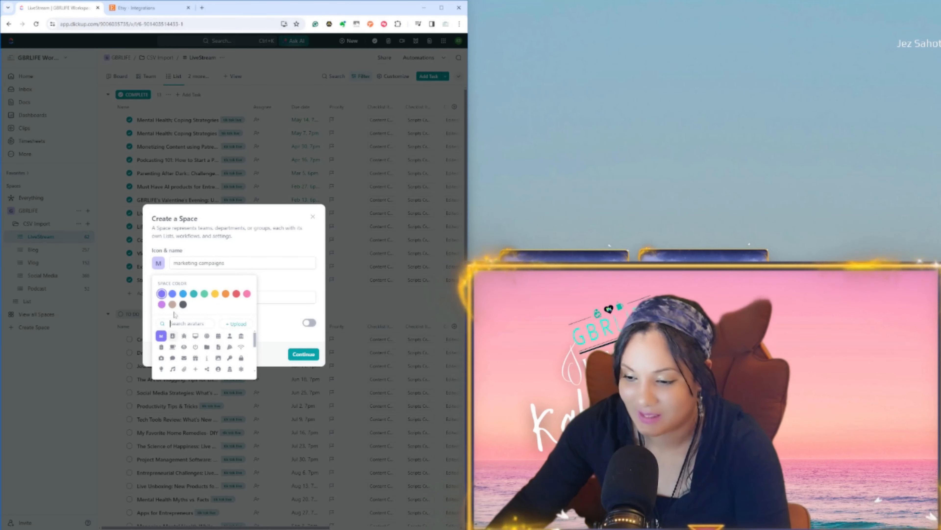
{"action": "left_click", "coordinate": [282, 286]}
{"action": "left_click", "coordinate": [262, 296]}
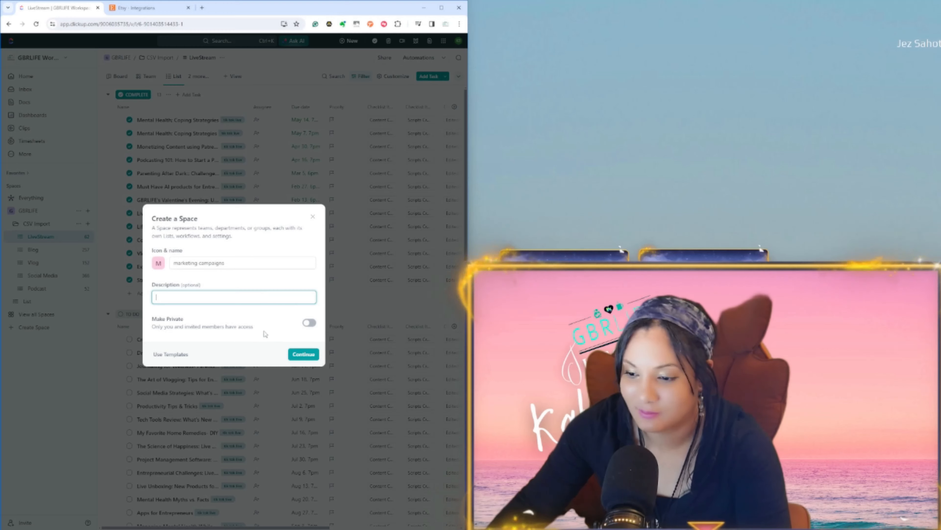
{"action": "left_click", "coordinate": [309, 322]}
{"action": "left_click", "coordinate": [308, 362]}
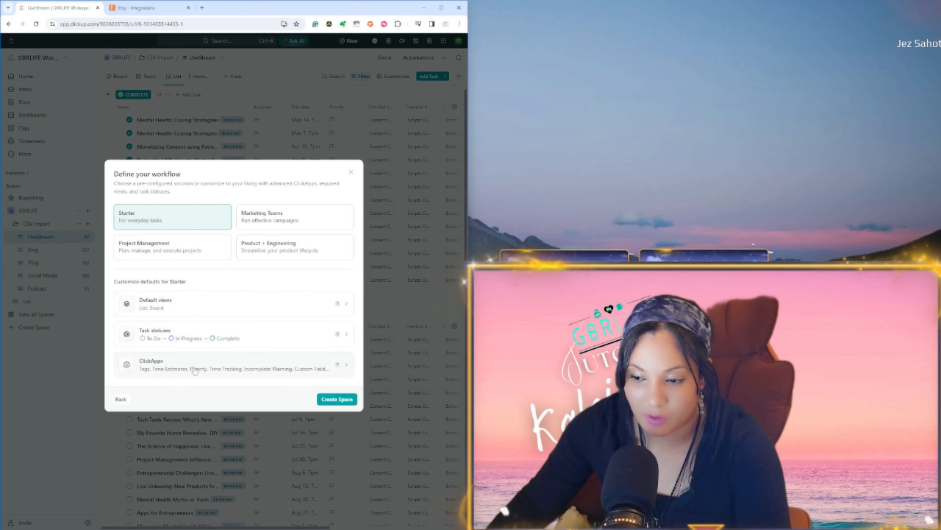
Step: Compare the preset workflows, choose Project Management and create the space
{"action": "left_click", "coordinate": [165, 257]}
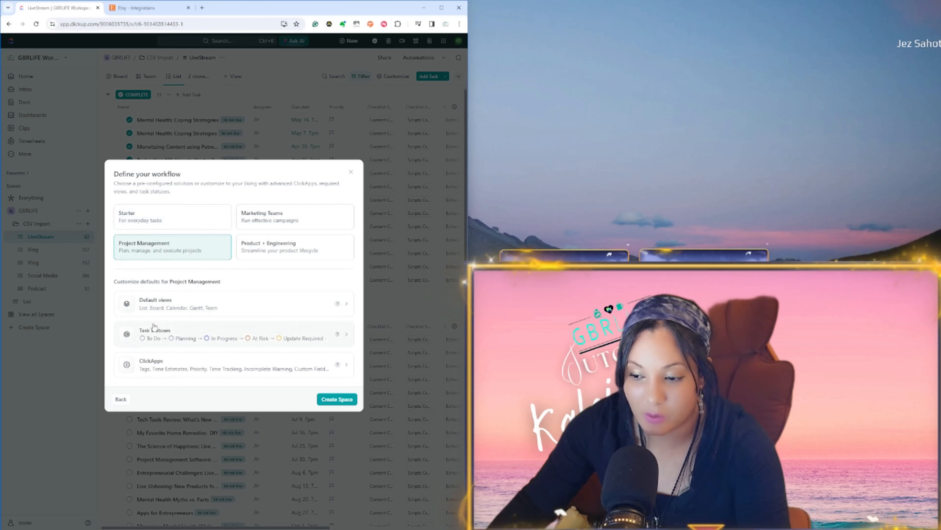
{"action": "left_click", "coordinate": [292, 219]}
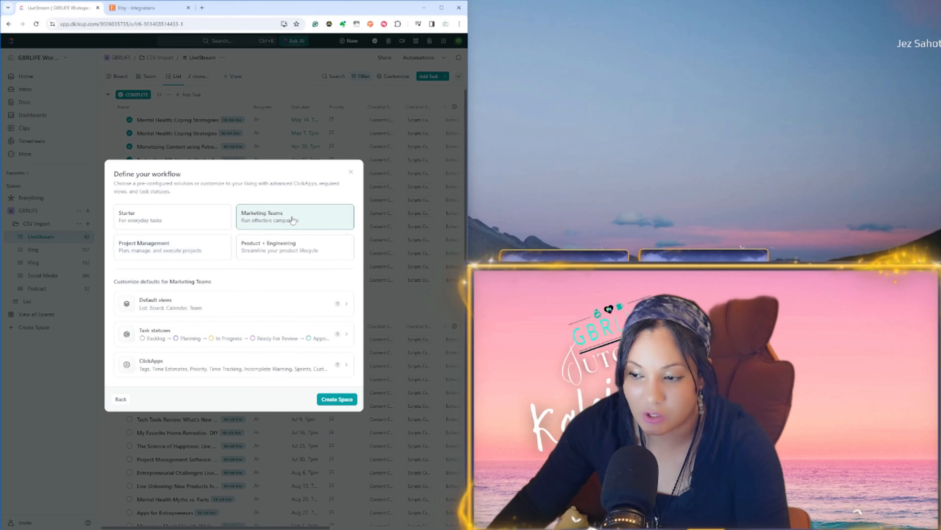
{"action": "left_click", "coordinate": [289, 251]}
{"action": "left_click", "coordinate": [180, 252]}
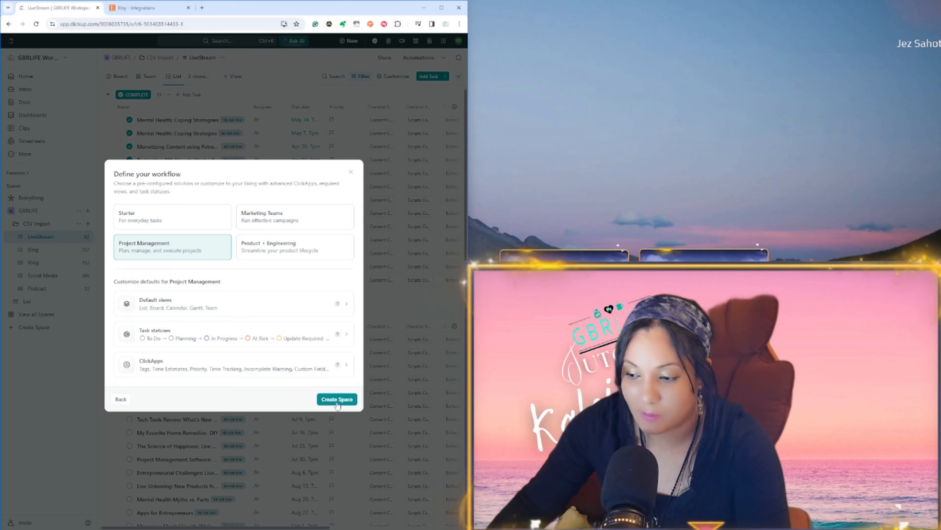
{"action": "left_click", "coordinate": [352, 401]}
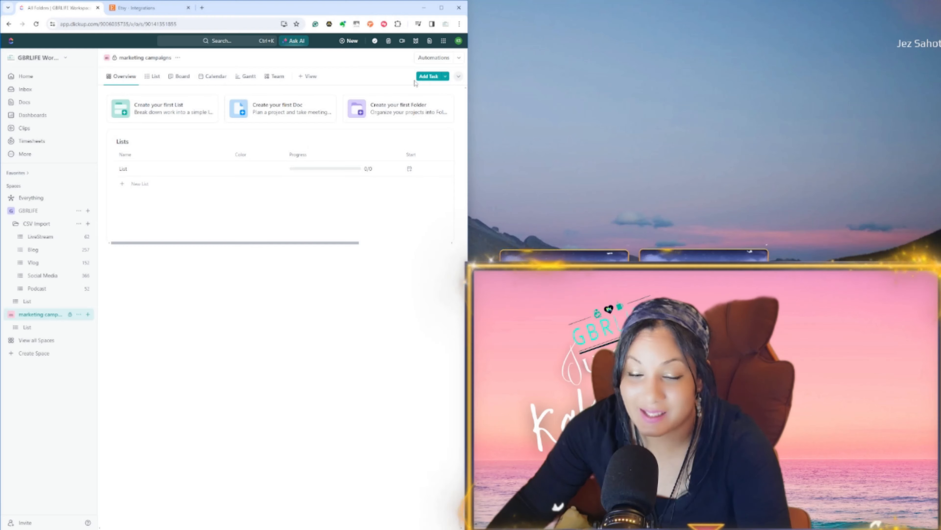
Step: Look through the creation forms for a task, doc, reminder, chat and whiteboard, and close them without creating anything
{"action": "left_click", "coordinate": [430, 76]}
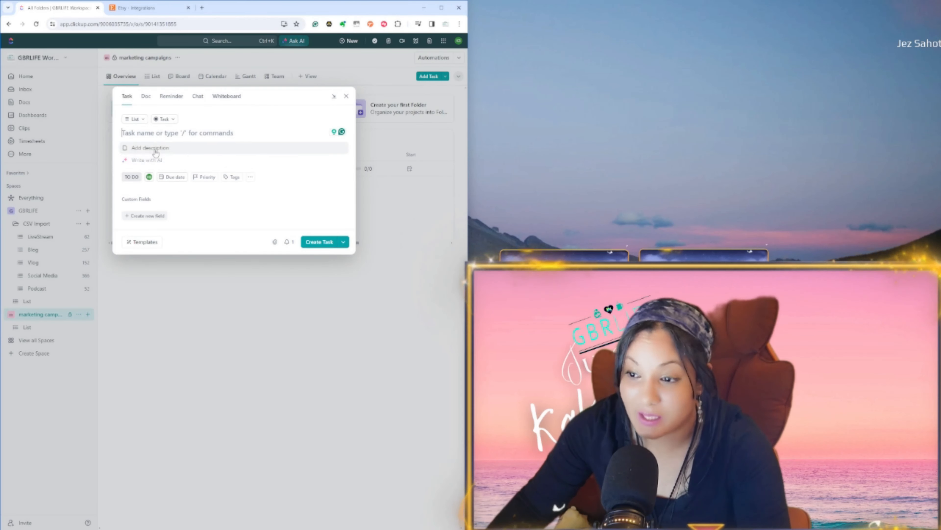
{"action": "left_click", "coordinate": [144, 96]}
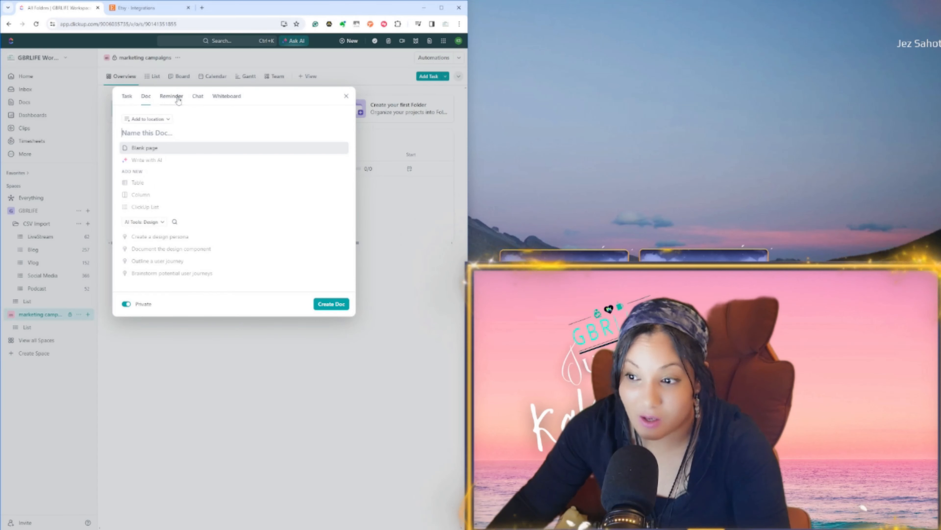
{"action": "left_click", "coordinate": [177, 99]}
{"action": "left_click", "coordinate": [198, 97]}
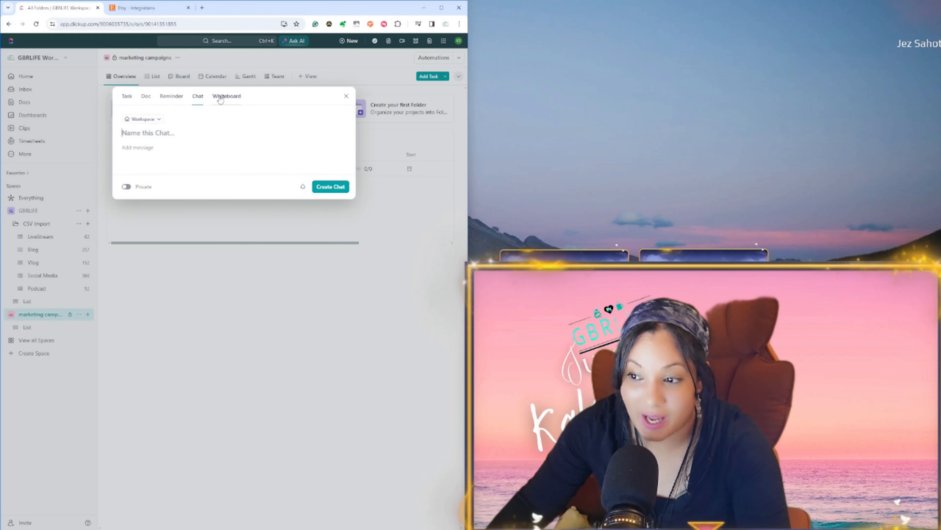
{"action": "left_click", "coordinate": [224, 96]}
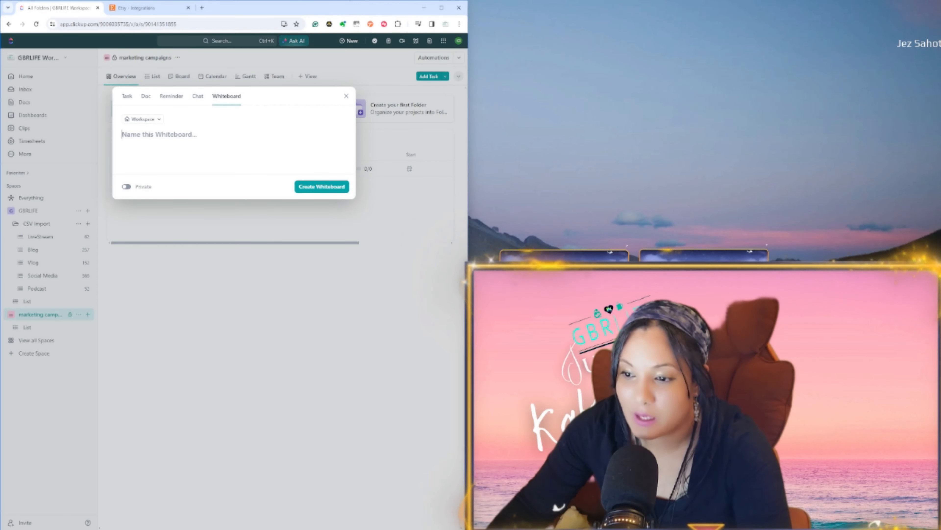
{"action": "left_click", "coordinate": [138, 80]}
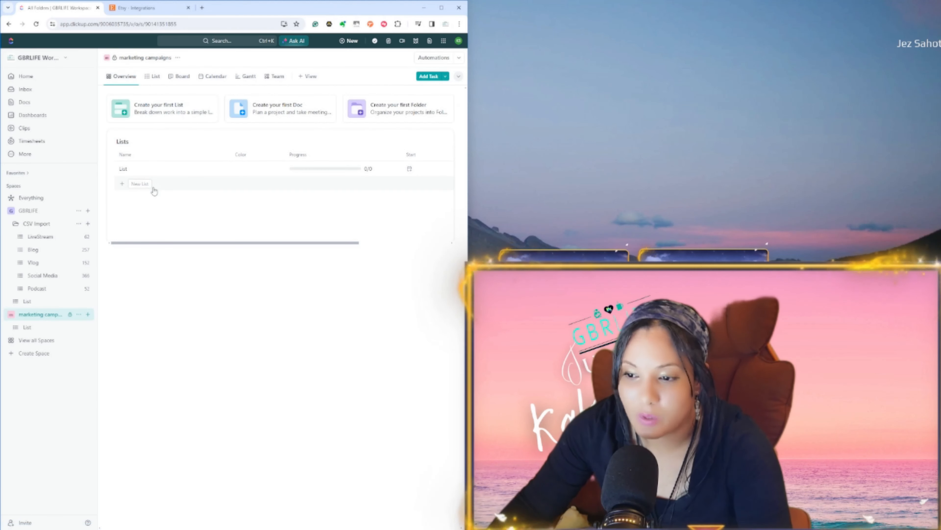
Step: Show the marketing campaigns space as a board and browse its existing views and the view types and embeds that can be added
{"action": "left_click", "coordinate": [178, 76]}
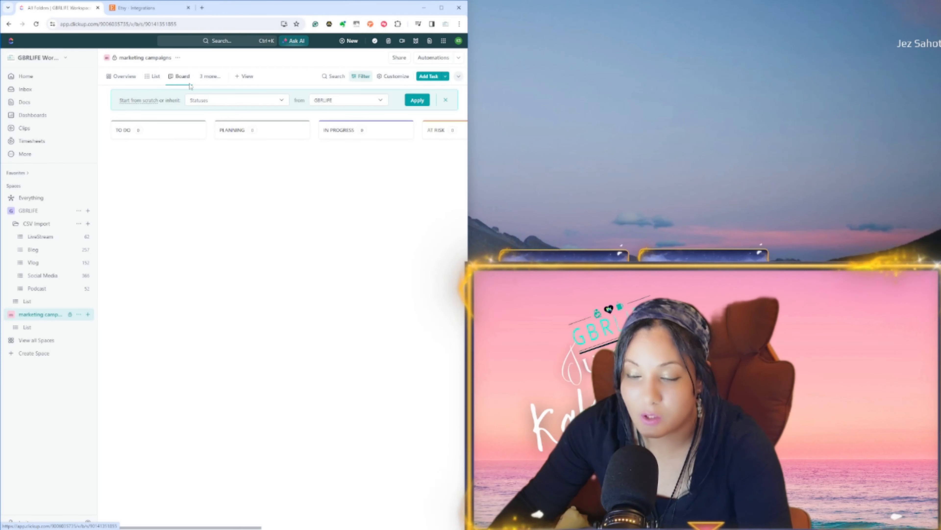
{"action": "left_click", "coordinate": [210, 76]}
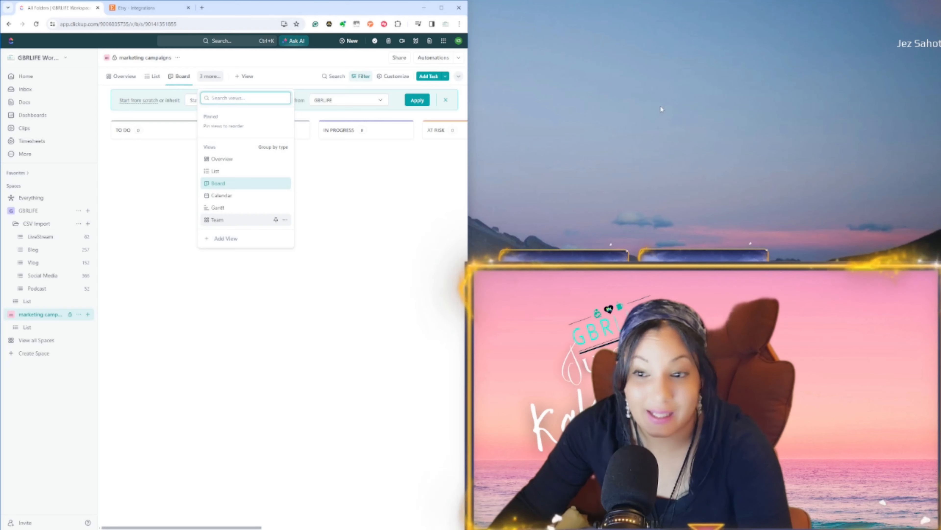
{"action": "left_click", "coordinate": [223, 238]}
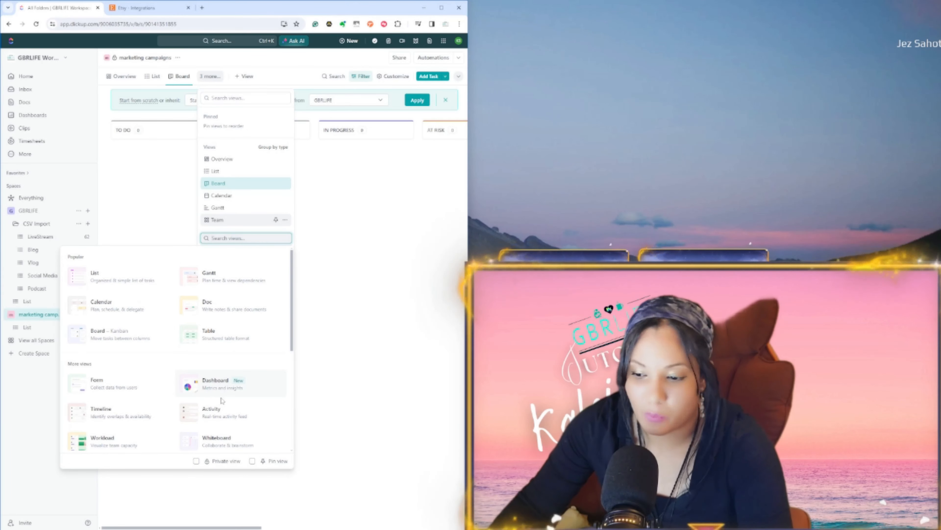
{"action": "scroll", "coordinate": [218, 415], "scroll_direction": "down", "scroll_amount": 1}
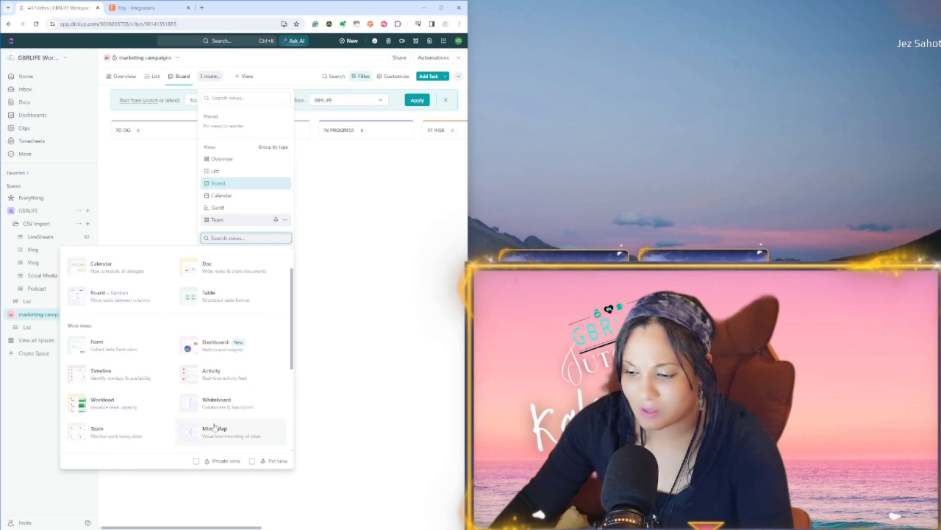
{"action": "scroll", "coordinate": [216, 427], "scroll_direction": "down", "scroll_amount": 3}
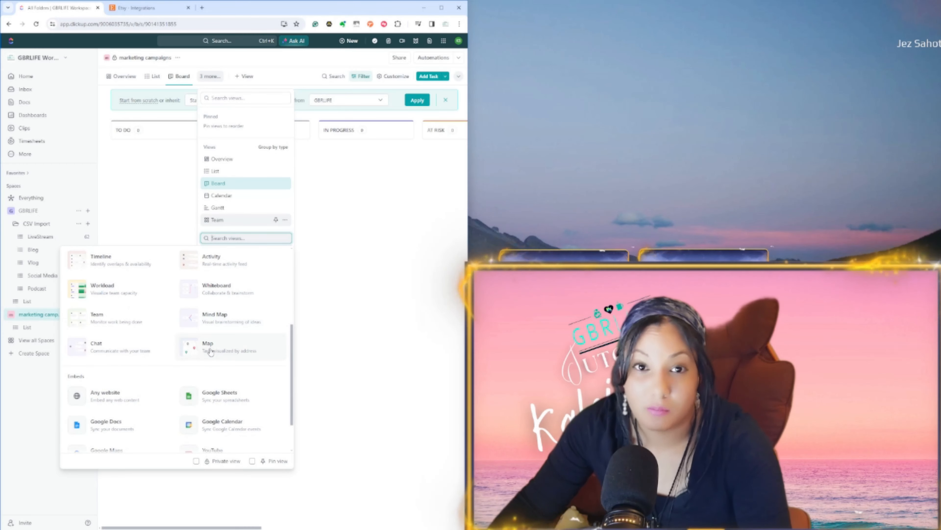
{"action": "scroll", "coordinate": [210, 351], "scroll_direction": "down", "scroll_amount": 1}
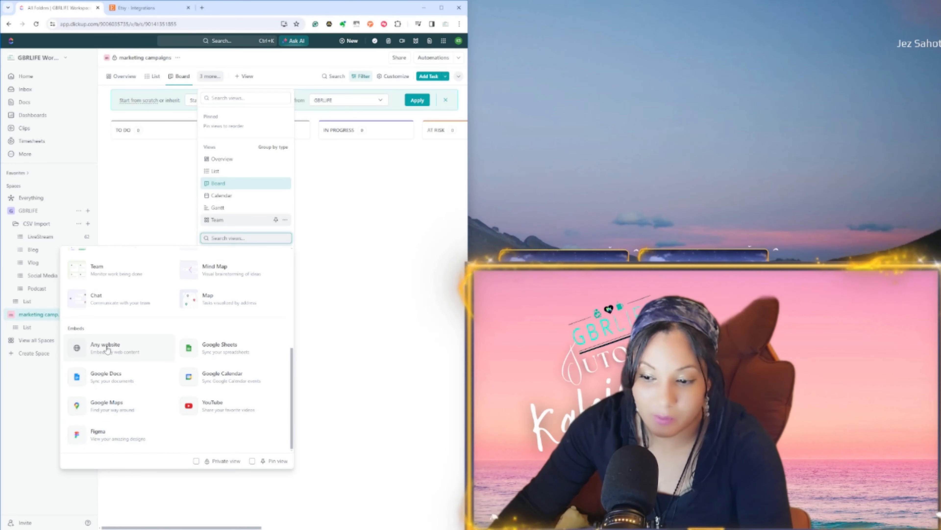
{"action": "left_click", "coordinate": [329, 424]}
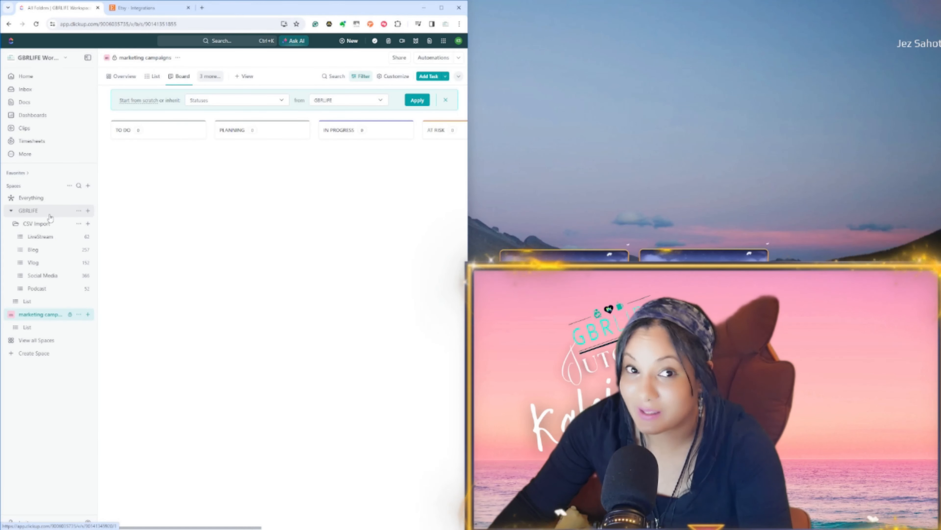
Step: Open the LiveStream list, check the account menu from the Import/Export settings and return to the workspace
{"action": "left_click", "coordinate": [40, 236]}
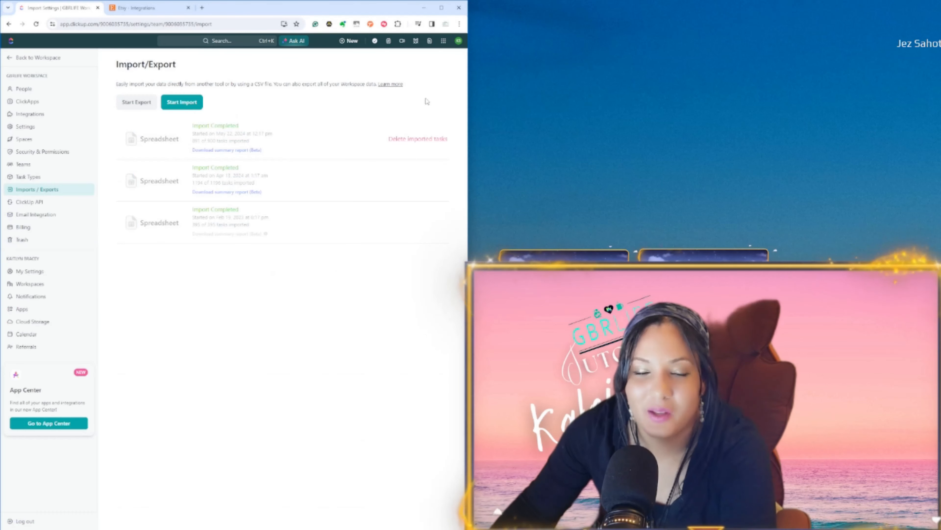
{"action": "left_click", "coordinate": [457, 42]}
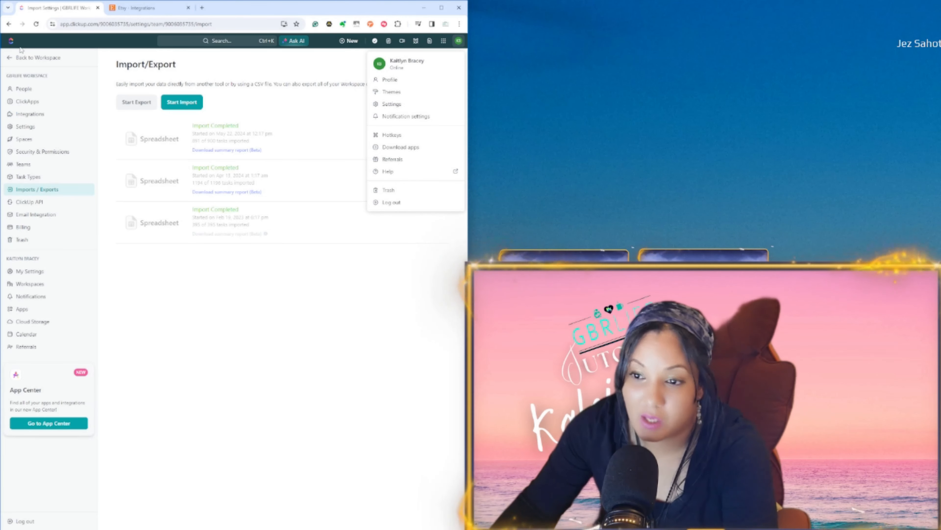
{"action": "left_click", "coordinate": [11, 58]}
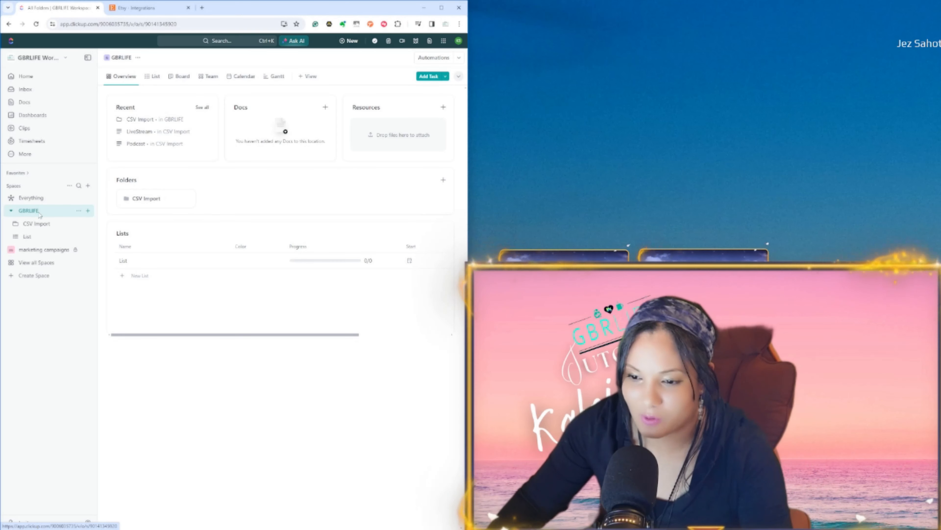
Step: Open the CSV Import folder and review its tasks in List view and Board view
{"action": "left_click", "coordinate": [41, 227]}
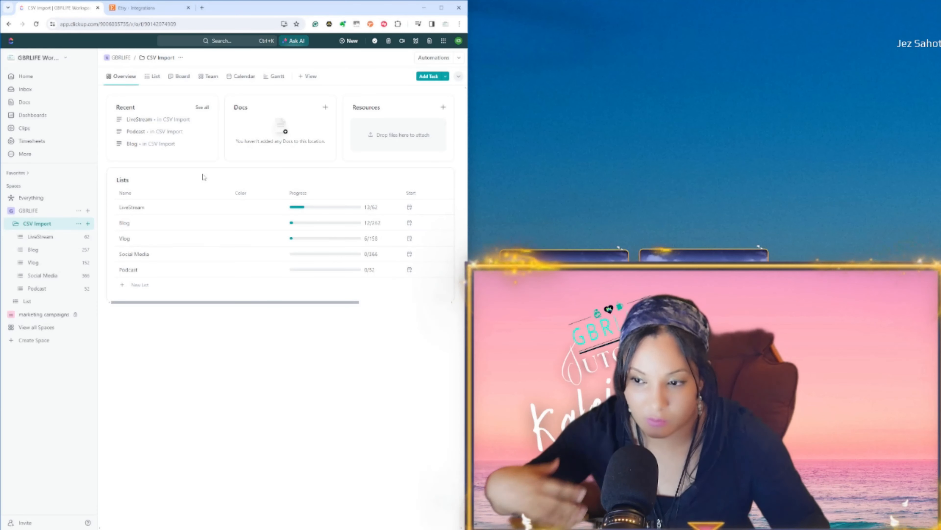
{"action": "left_click", "coordinate": [153, 76]}
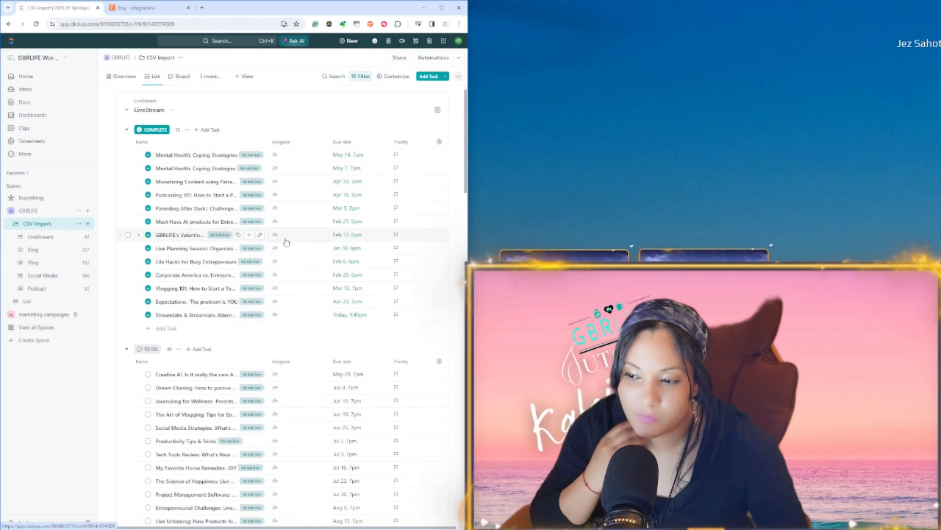
{"action": "left_click", "coordinate": [186, 78]}
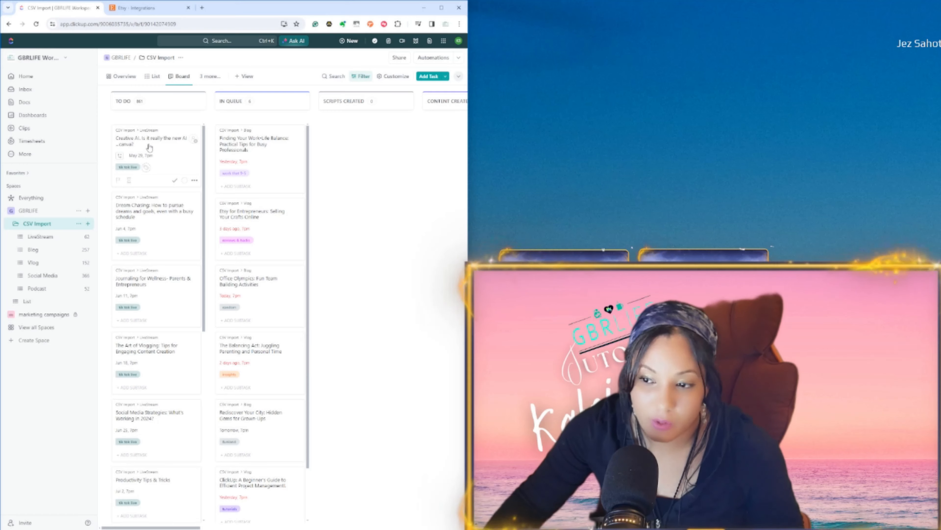
{"action": "mouse_move", "coordinate": [150, 144]}
{"action": "left_mouse_down"}
{"action": "mouse_move", "coordinate": [269, 148]}
{"action": "mouse_move", "coordinate": [229, 525]}
{"action": "mouse_move", "coordinate": [248, 131]}
{"action": "mouse_move", "coordinate": [257, 152]}
{"action": "mouse_move", "coordinate": [171, 176]}
{"action": "mouse_move", "coordinate": [158, 142]}
{"action": "left_mouse_up"}
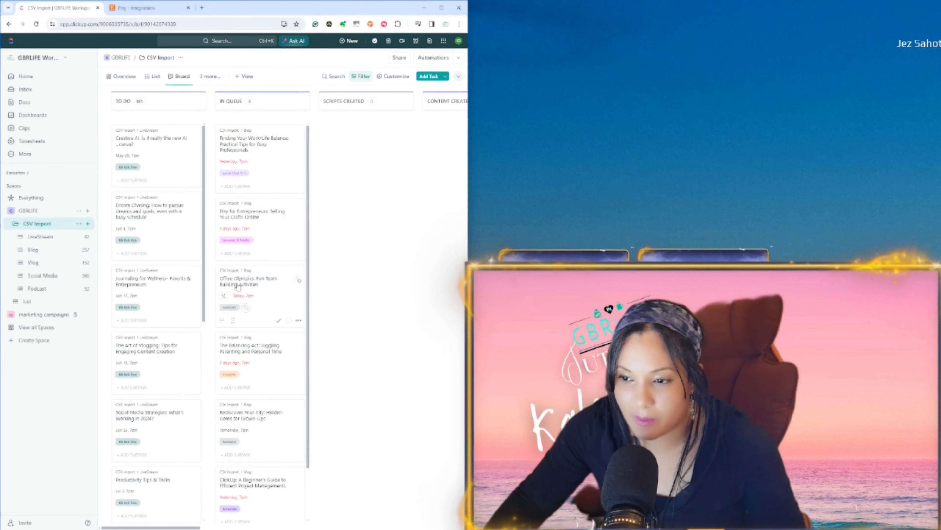
{"action": "mouse_move", "coordinate": [155, 528]}
{"action": "left_mouse_down"}
{"action": "mouse_move", "coordinate": [414, 527]}
{"action": "mouse_move", "coordinate": [161, 527]}
{"action": "left_mouse_up"}
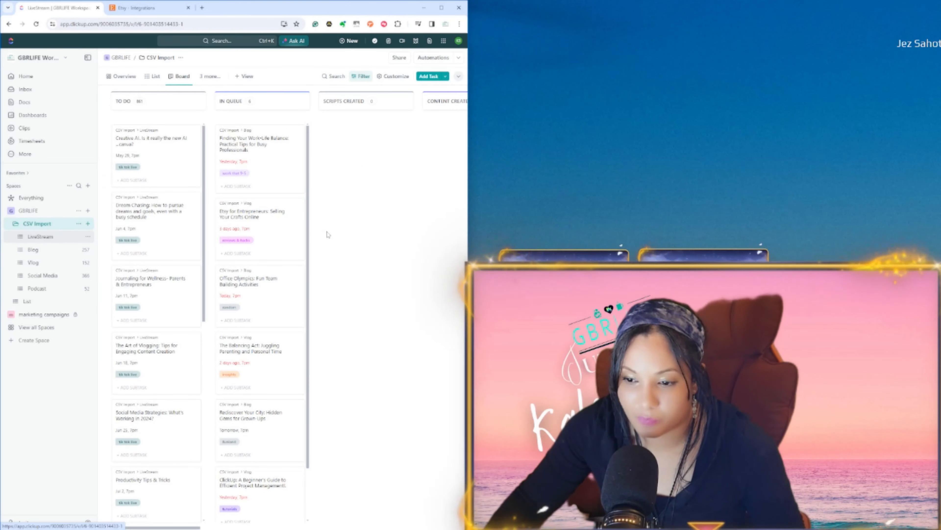
Step: Open the LiveStream list and examine the status options for the first to-do task without changing its status
{"action": "left_click", "coordinate": [40, 237]}
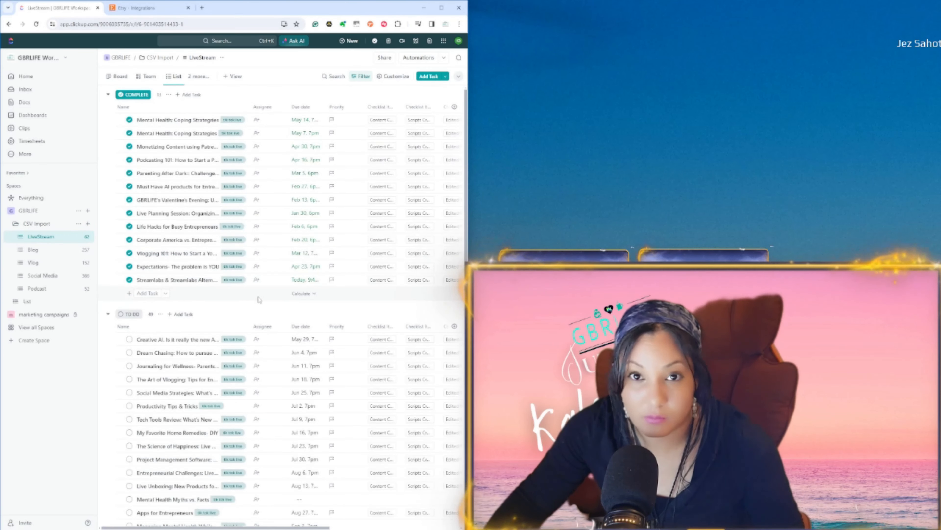
{"action": "left_click", "coordinate": [130, 339]}
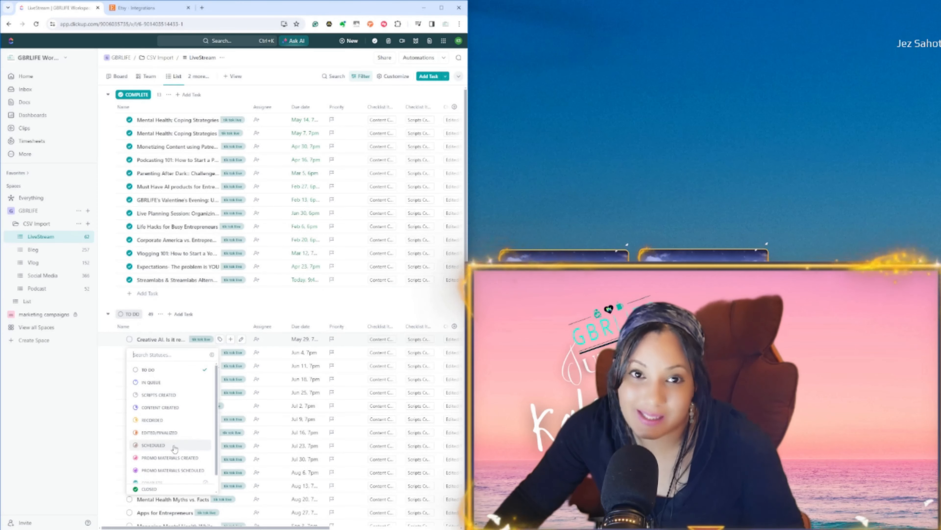
{"action": "left_click", "coordinate": [231, 339]}
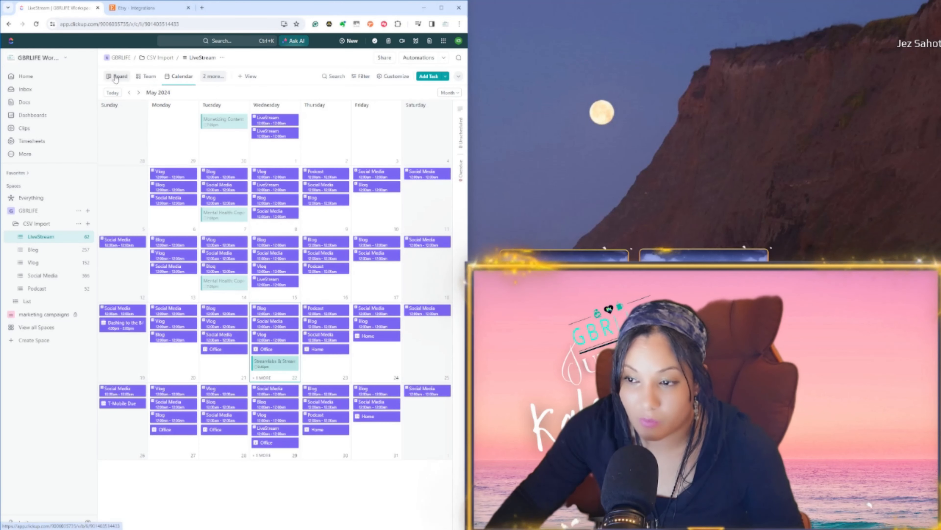
Step: Browse the view types available for the LiveStream list and look through the Blog, Vlog and Social Media lists, returning to LiveStream
{"action": "left_click", "coordinate": [249, 77]}
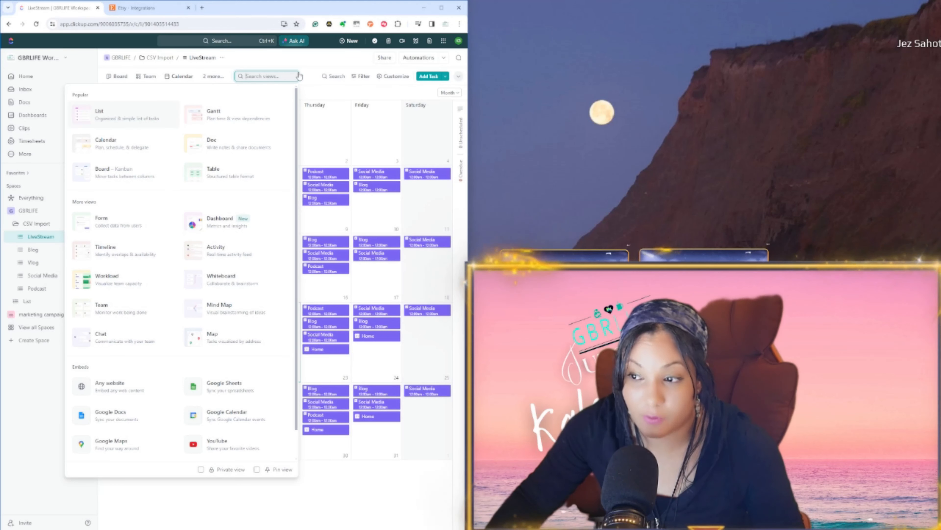
{"action": "left_click", "coordinate": [308, 78]}
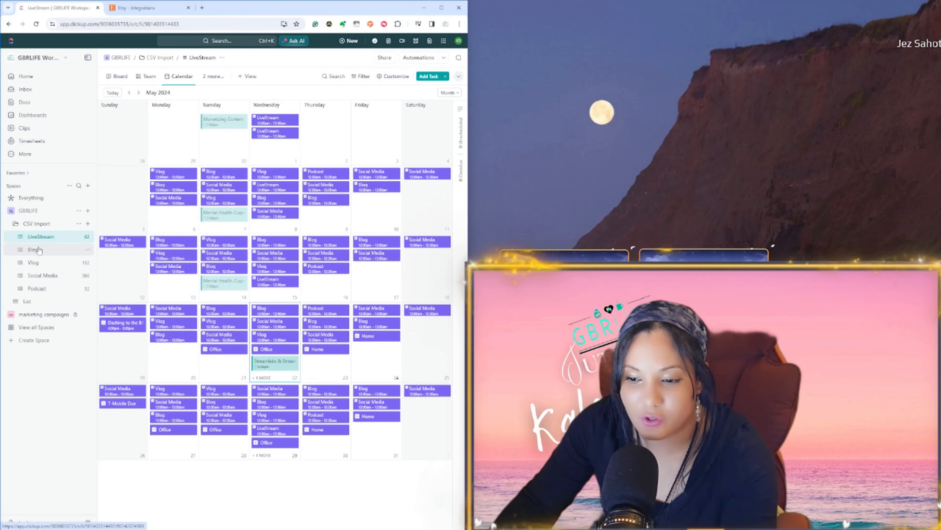
{"action": "left_click", "coordinate": [37, 250]}
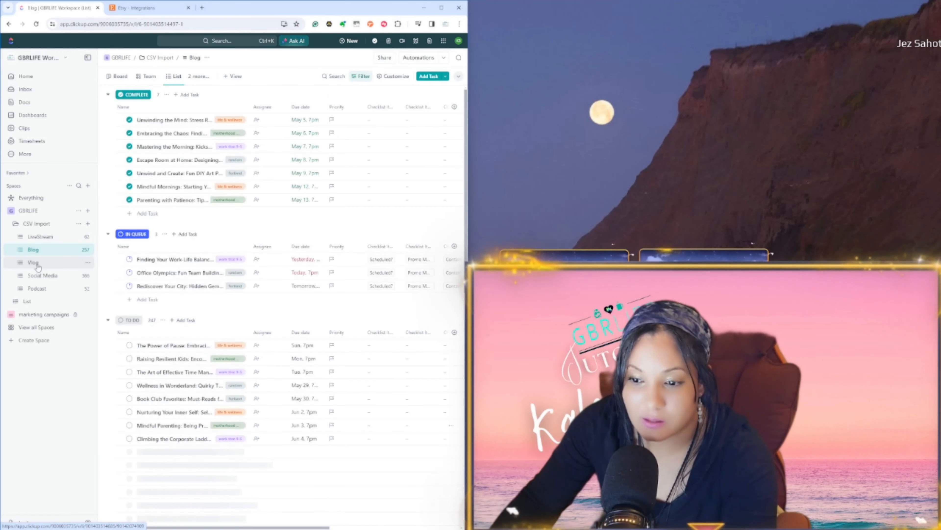
{"action": "left_click", "coordinate": [37, 262]}
{"action": "left_click", "coordinate": [43, 277]}
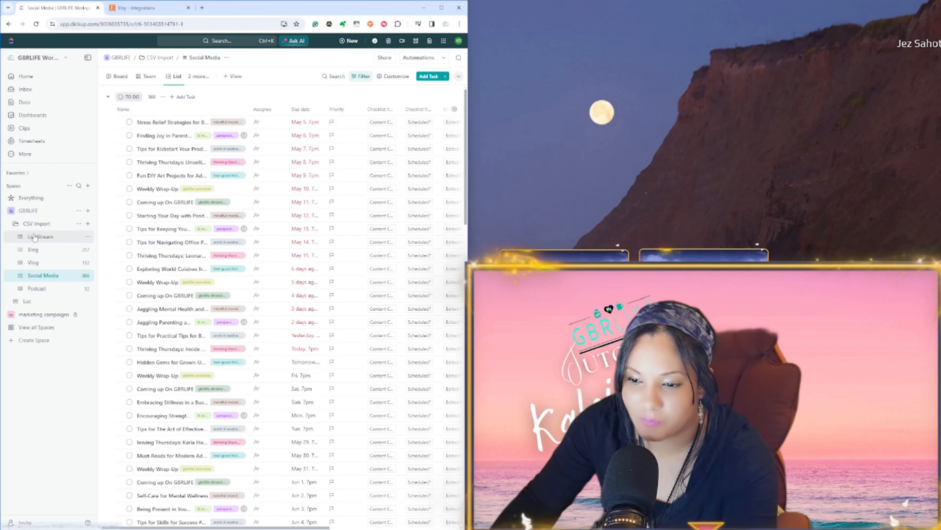
{"action": "left_click", "coordinate": [39, 237]}
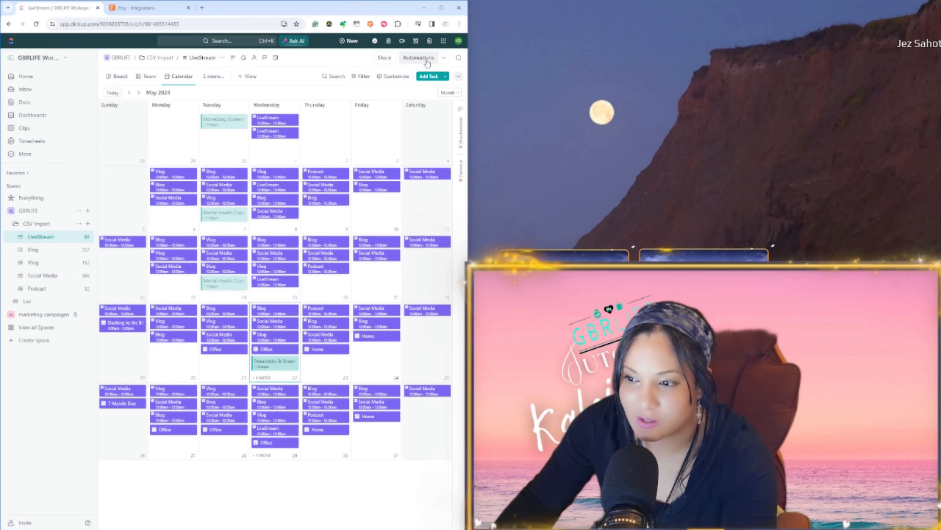
Step: Start a custom automation for the LiveStream list, explore its task type and status options, and set the trigger to Due date arrives
{"action": "left_click", "coordinate": [427, 63]}
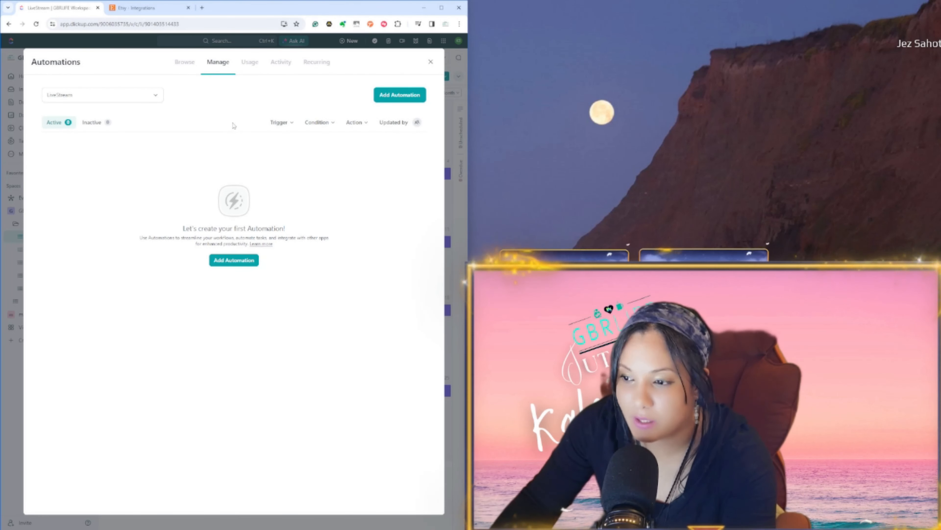
{"action": "left_click", "coordinate": [246, 264]}
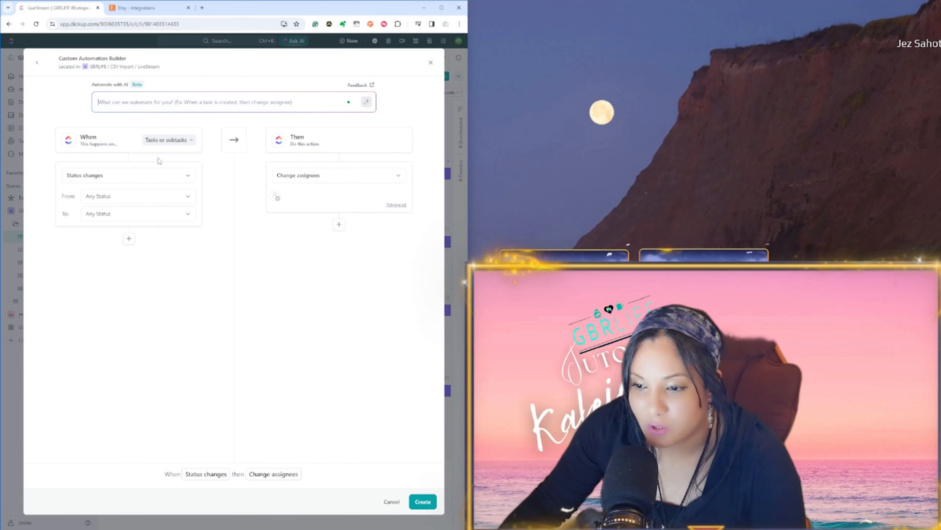
{"action": "left_click", "coordinate": [181, 141]}
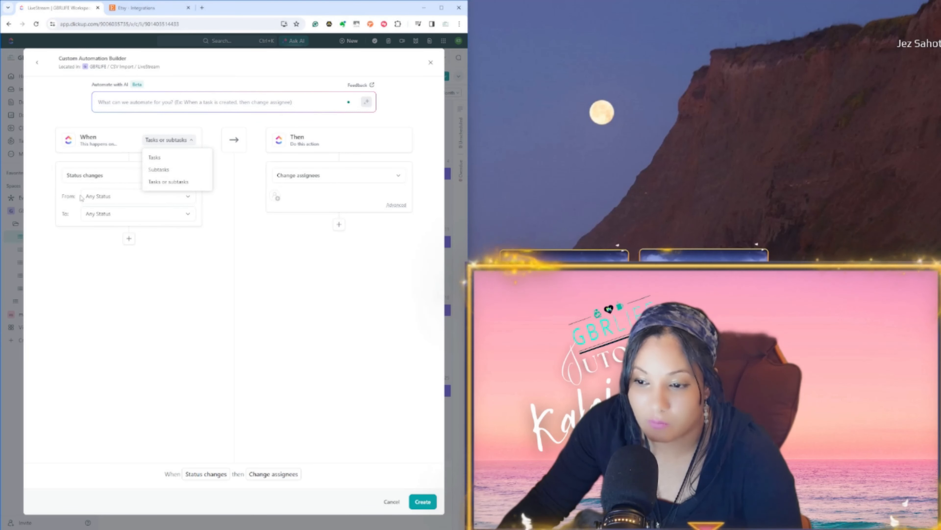
{"action": "left_click", "coordinate": [102, 202]}
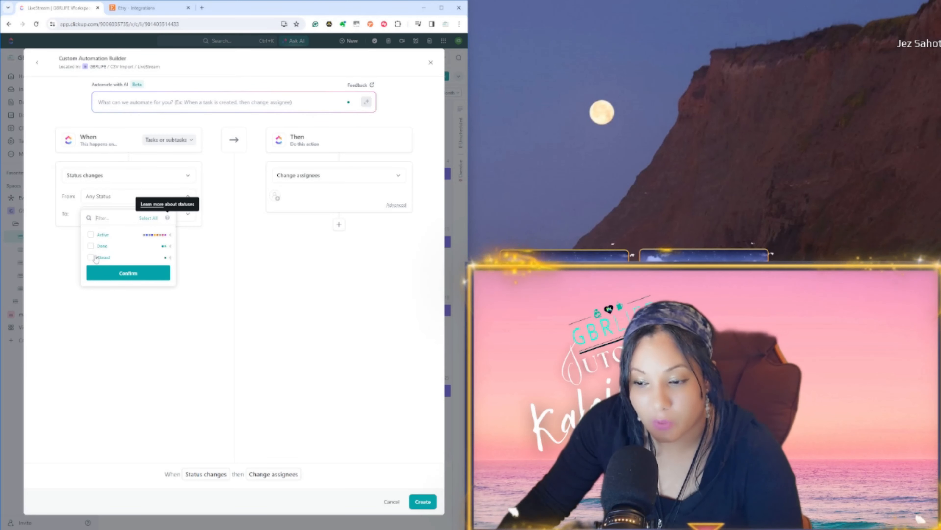
{"action": "left_click", "coordinate": [106, 146]}
{"action": "left_click", "coordinate": [101, 175]}
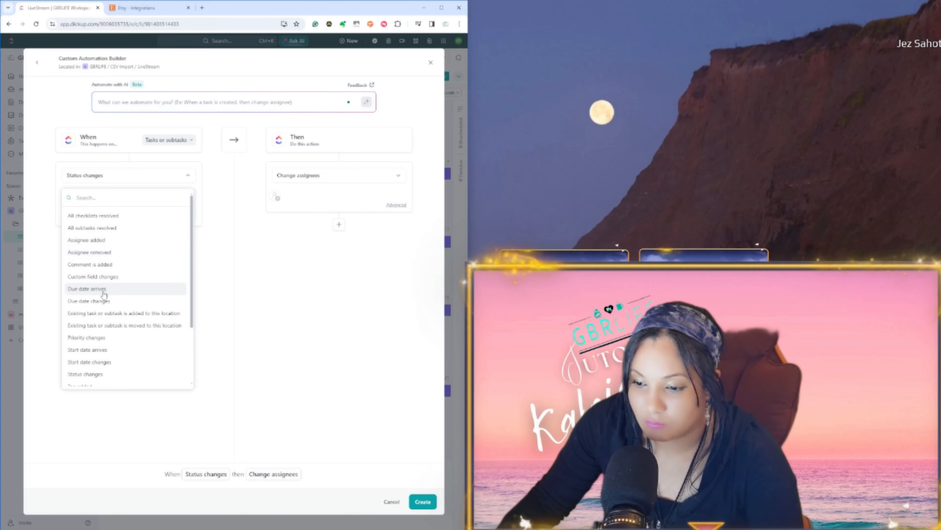
{"action": "left_click", "coordinate": [104, 293]}
Step: Add a condition to the automation that the status is any of Closed
{"action": "left_click", "coordinate": [129, 202]}
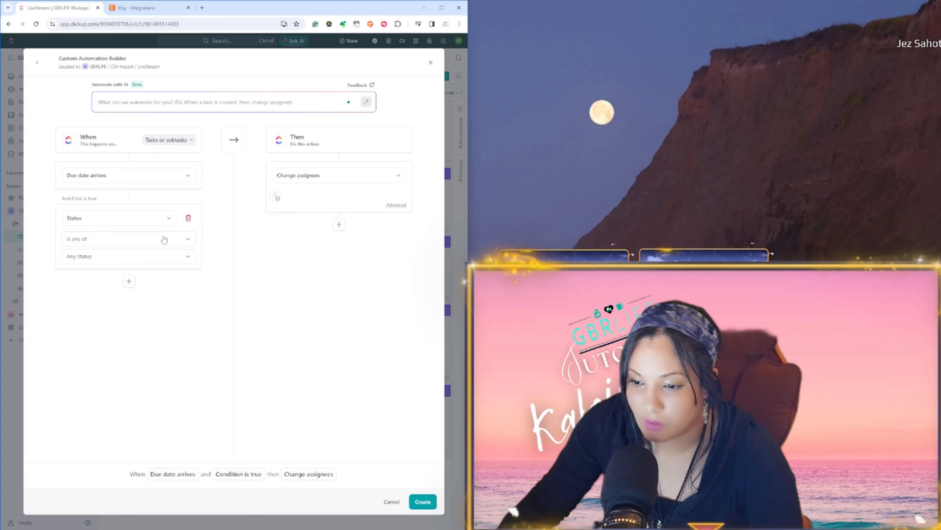
{"action": "left_click", "coordinate": [174, 257]}
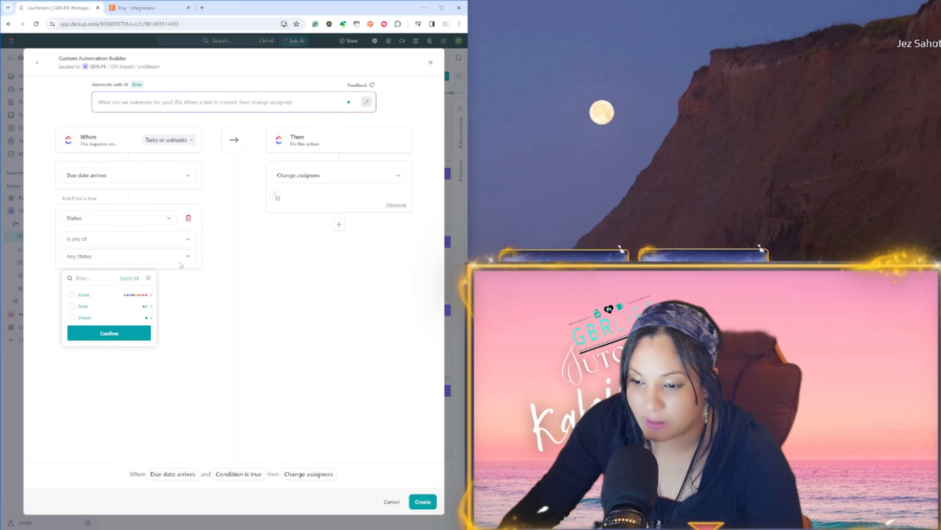
{"action": "left_click", "coordinate": [72, 319]}
{"action": "left_click", "coordinate": [108, 335]}
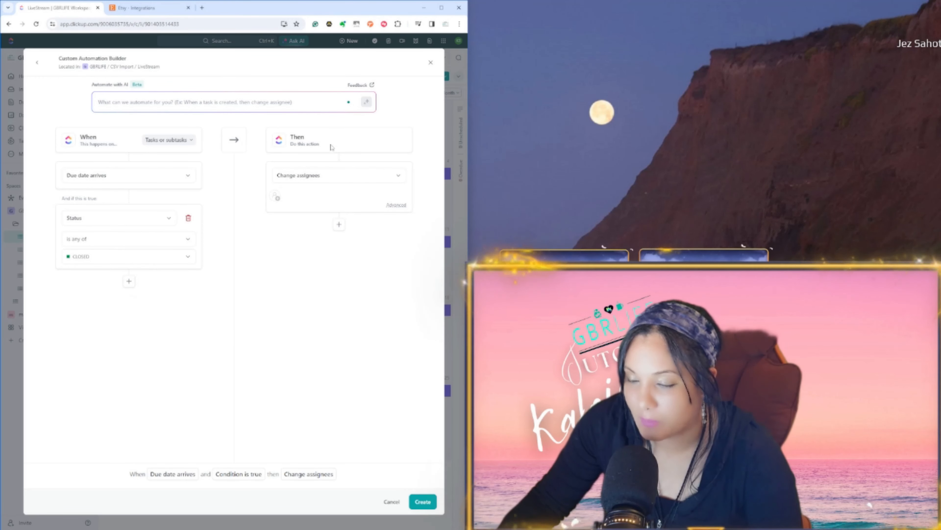
Step: Browse the actions the automation can perform and choose Duplicate in place of Change assignees
{"action": "left_click", "coordinate": [284, 176]}
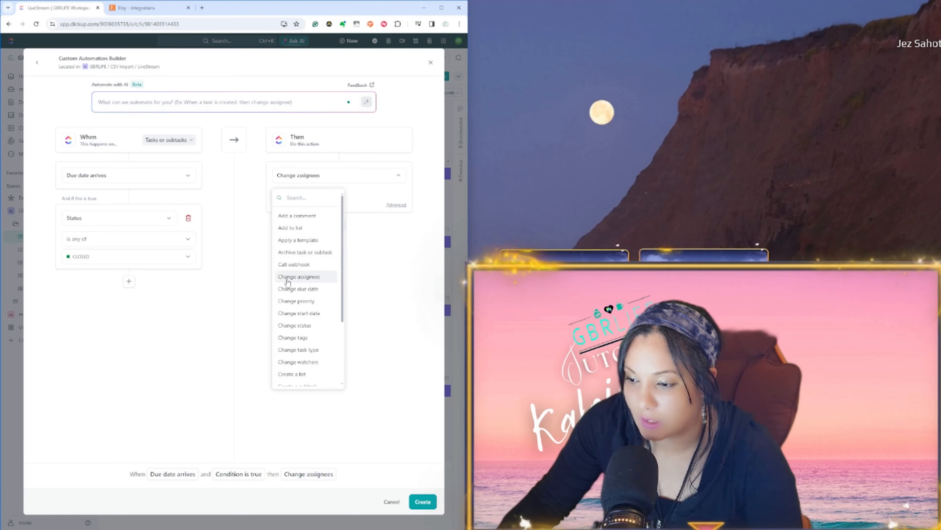
{"action": "scroll", "coordinate": [303, 323], "scroll_direction": "down", "scroll_amount": 3}
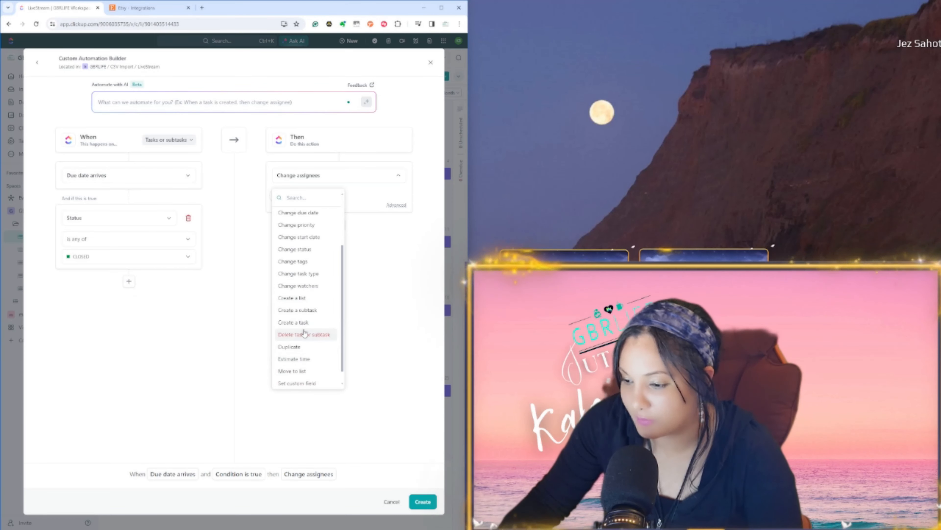
{"action": "left_click", "coordinate": [293, 346]}
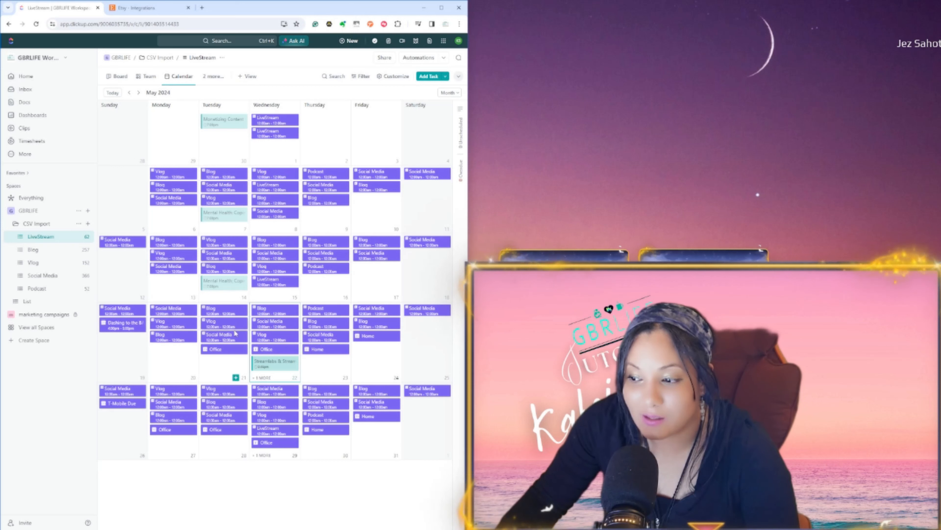
Step: Check LiveStream's automation options for default assignees and watchers, and look over the Home, Inbox and Docs pages
{"action": "left_click", "coordinate": [444, 57]}
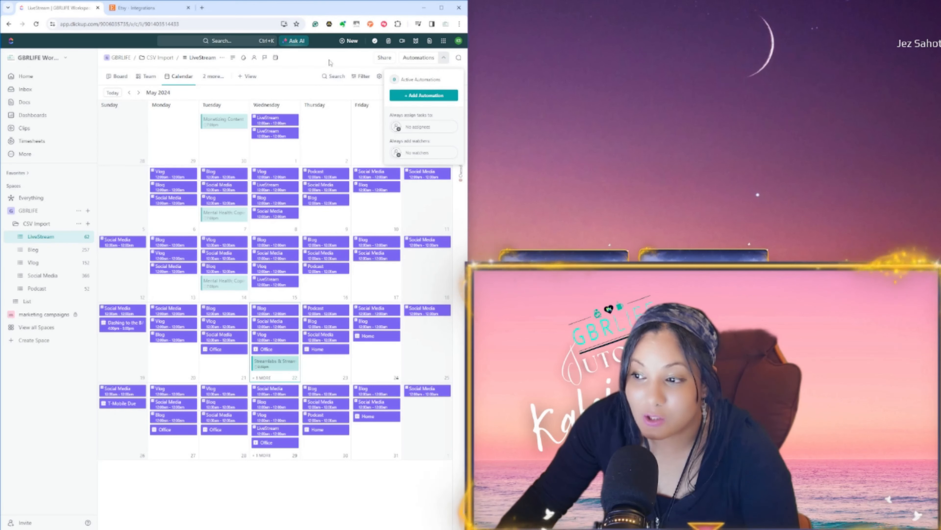
{"action": "left_click", "coordinate": [328, 70]}
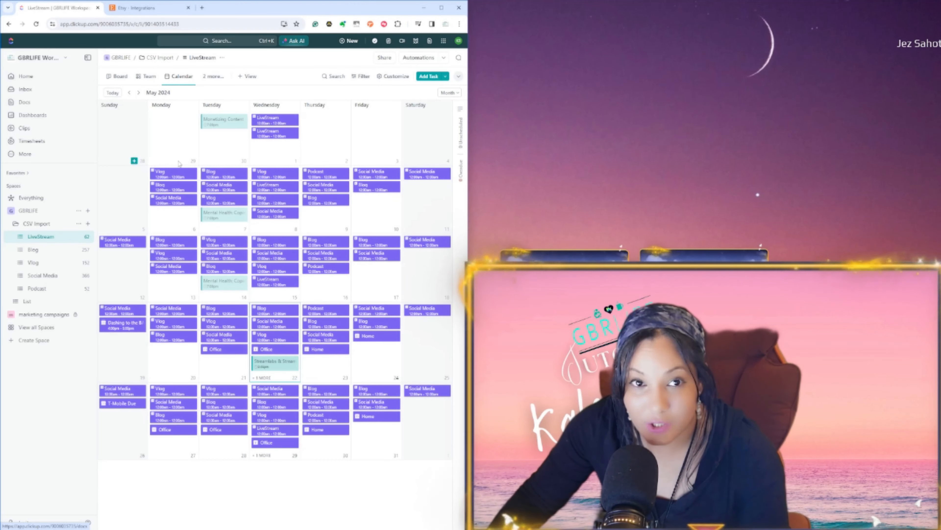
{"action": "left_click", "coordinate": [26, 76]}
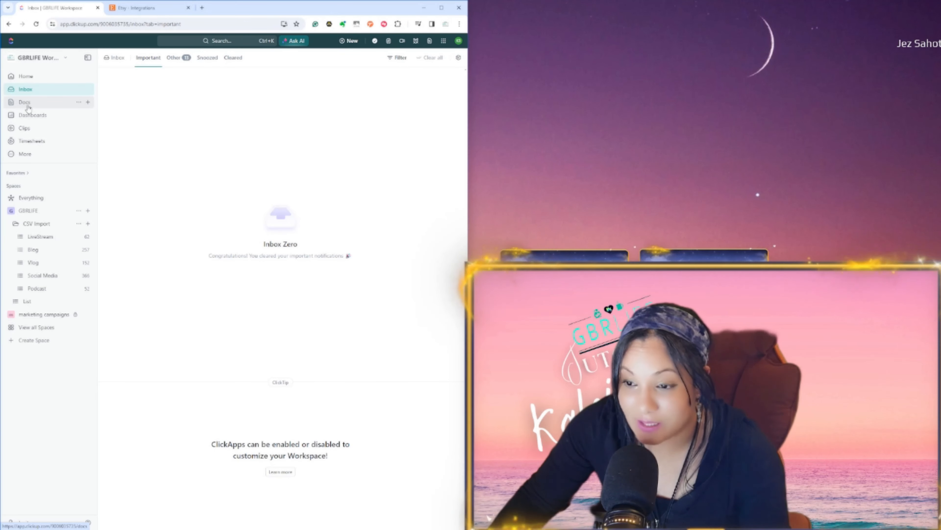
{"action": "left_click", "coordinate": [28, 106]}
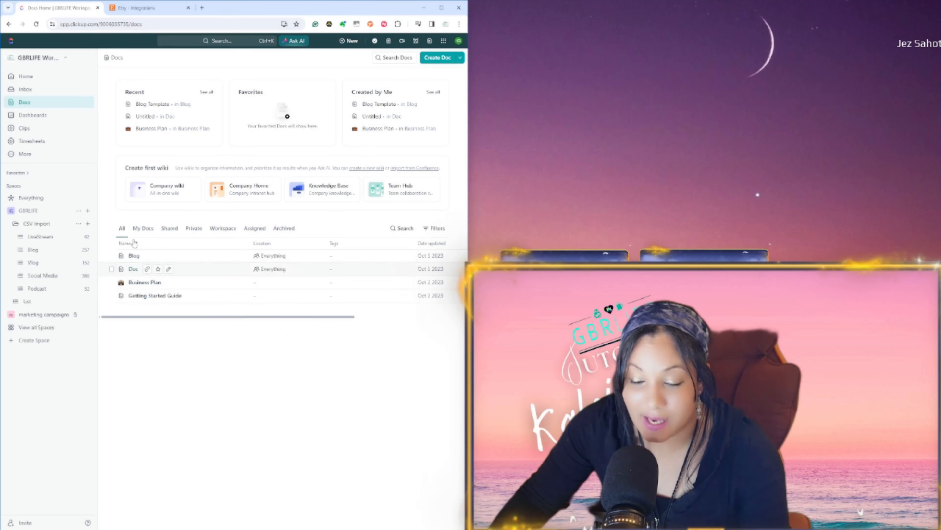
Step: Create a new dashboard in the workspace's Dashboards area
{"action": "left_click", "coordinate": [36, 116]}
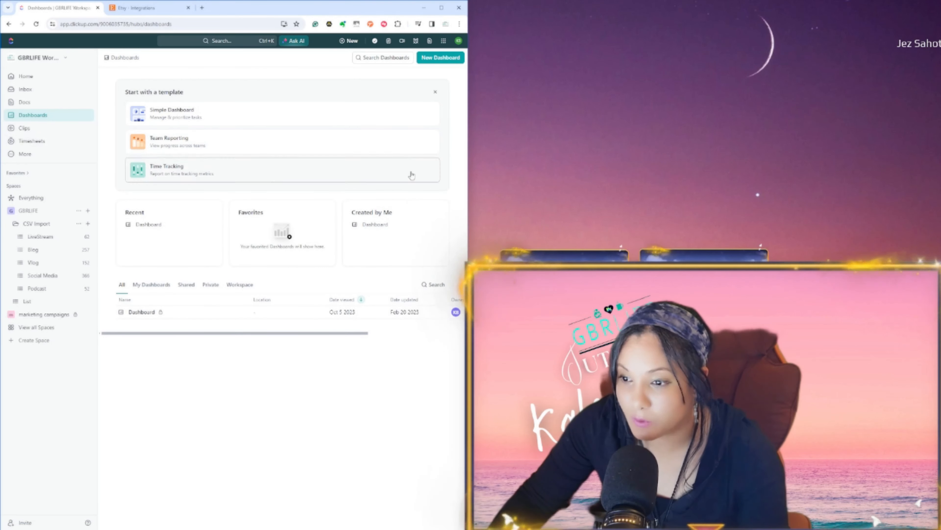
{"action": "left_click", "coordinate": [440, 57]}
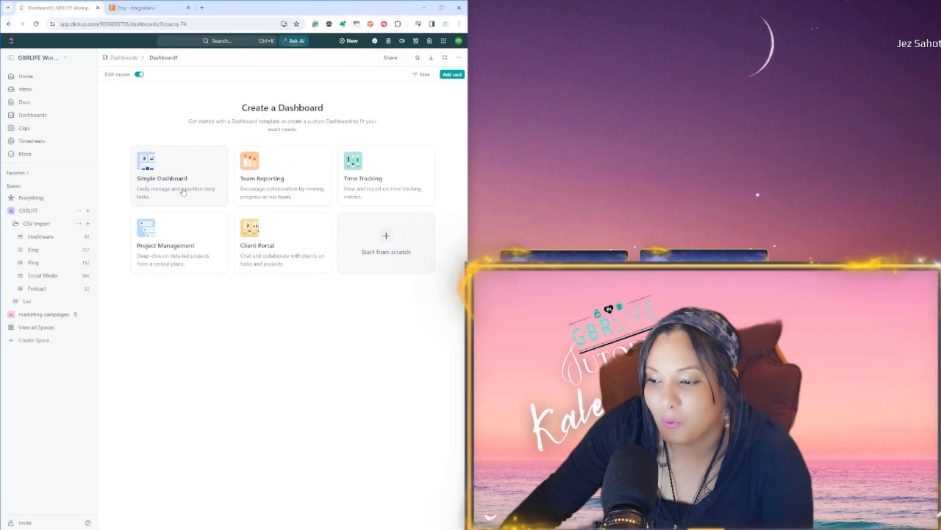
Step: Choose the Time Tracking template for the new dashboard and add GBRLIFE and its List to the data source locations
{"action": "left_click", "coordinate": [410, 189]}
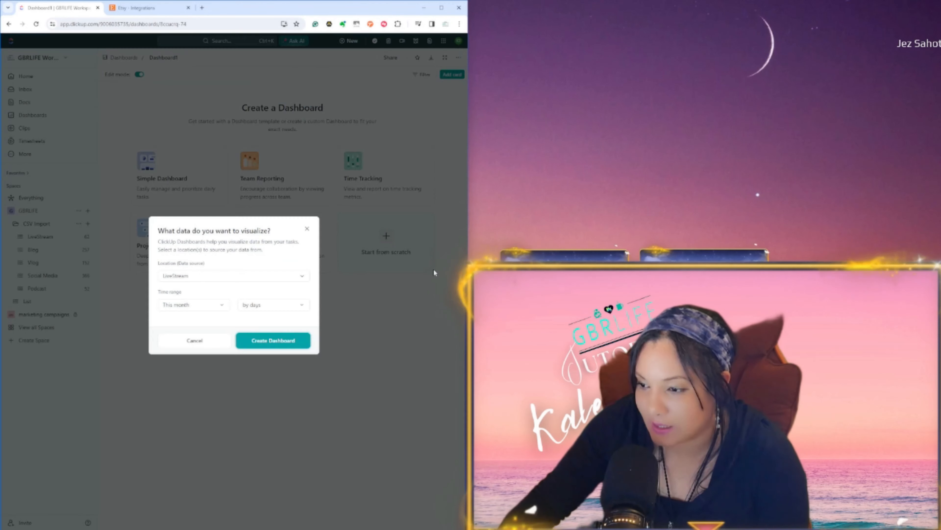
{"action": "left_click", "coordinate": [191, 276]}
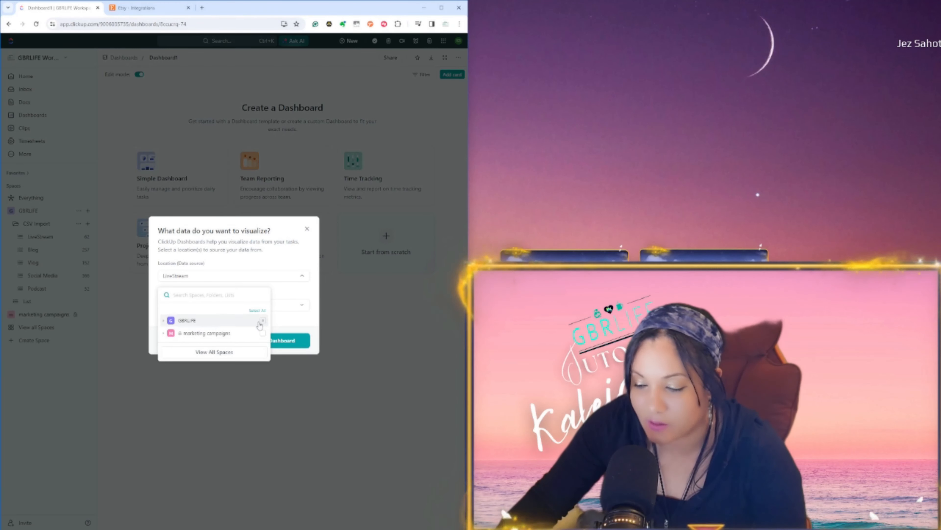
{"action": "left_click", "coordinate": [165, 321]}
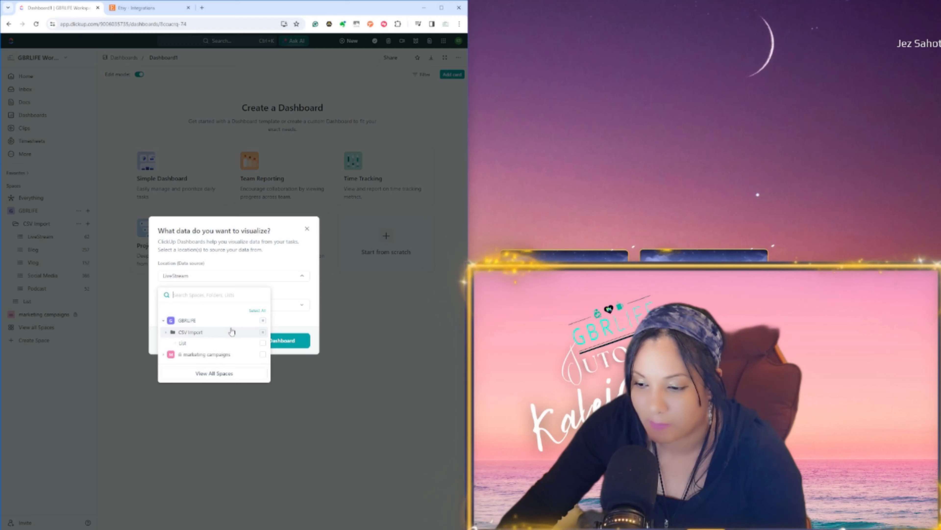
{"action": "left_click", "coordinate": [176, 345]}
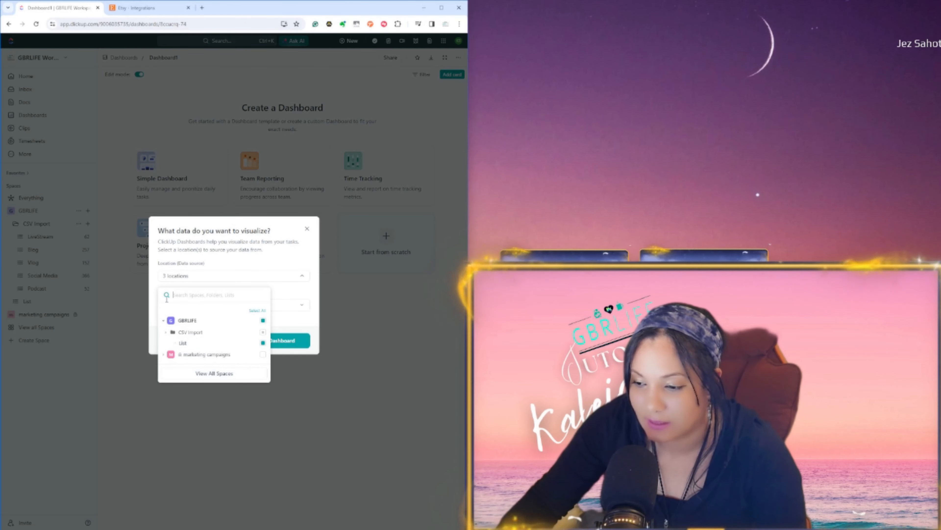
{"action": "left_click", "coordinate": [155, 282]}
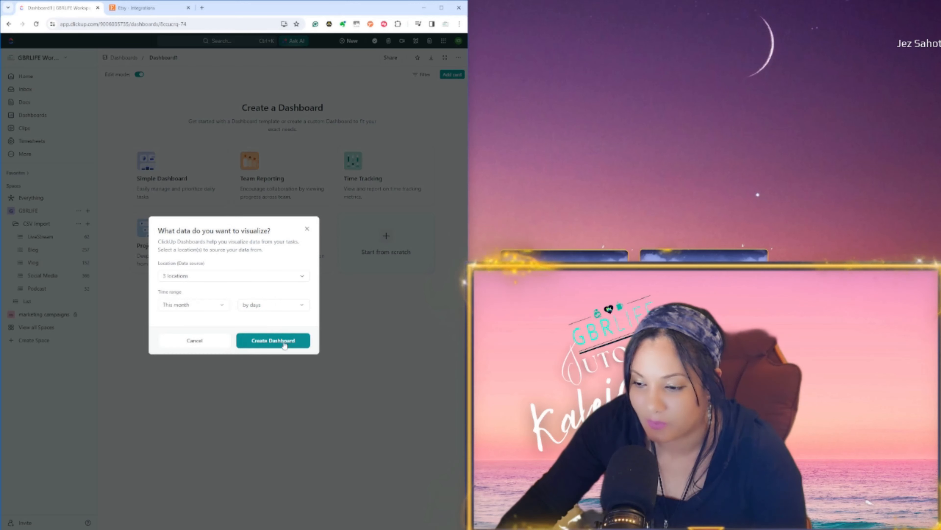
Step: Set the dashboard template's time range to This year by weeks and close the setup without applying it
{"action": "left_click", "coordinate": [223, 306]}
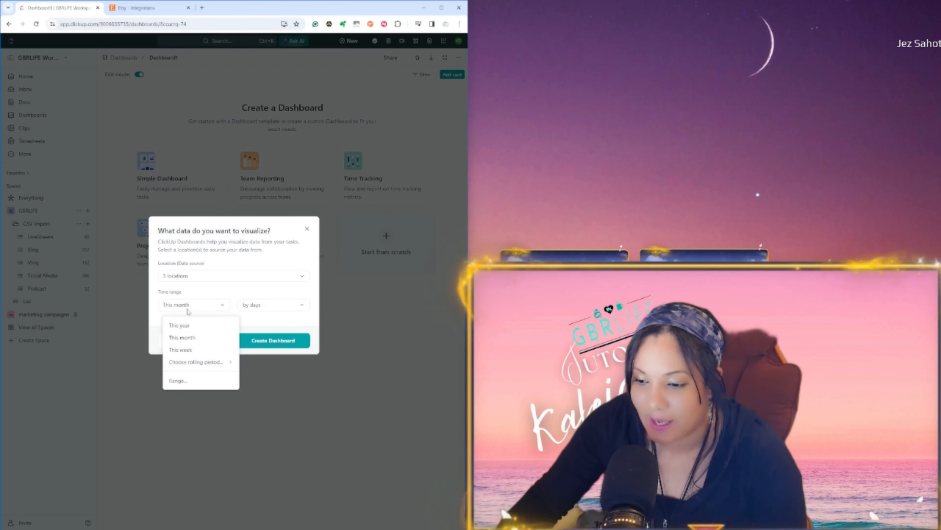
{"action": "left_click", "coordinate": [189, 329]}
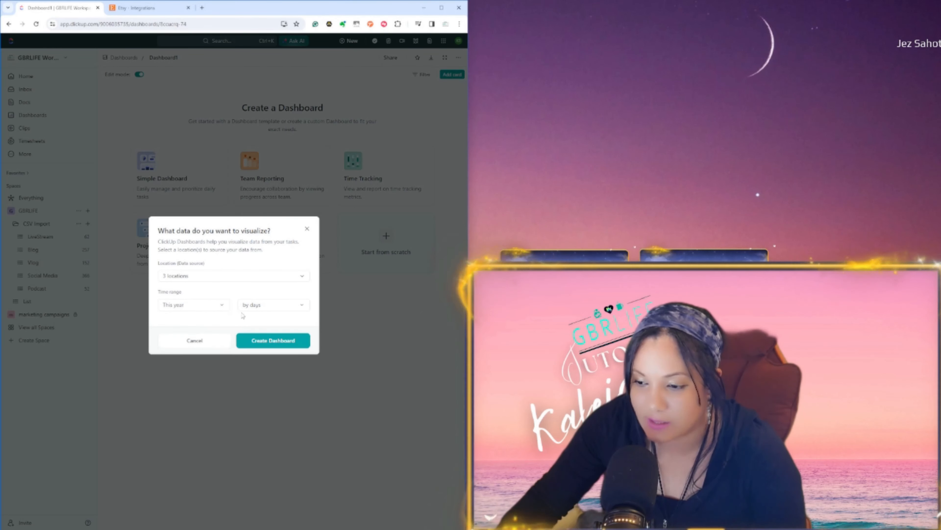
{"action": "left_click", "coordinate": [247, 307]}
{"action": "left_click", "coordinate": [248, 340]}
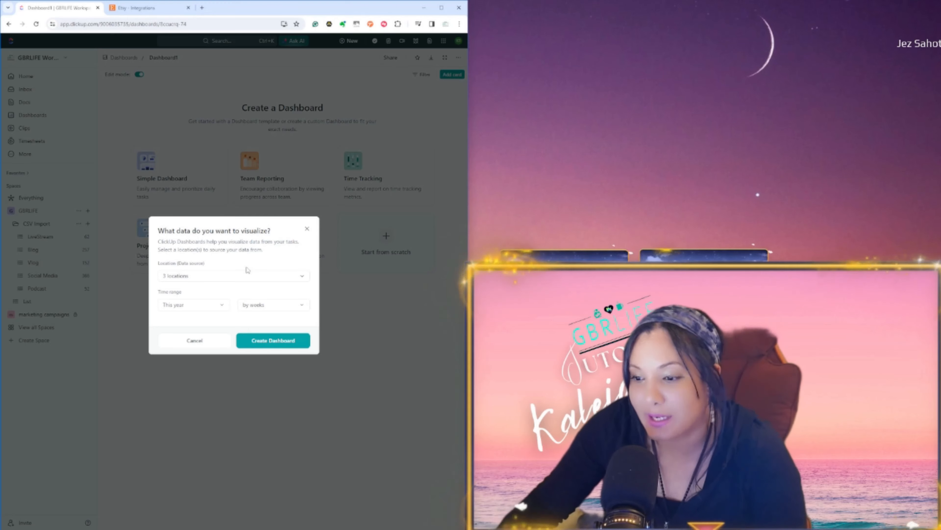
{"action": "left_click", "coordinate": [307, 230]}
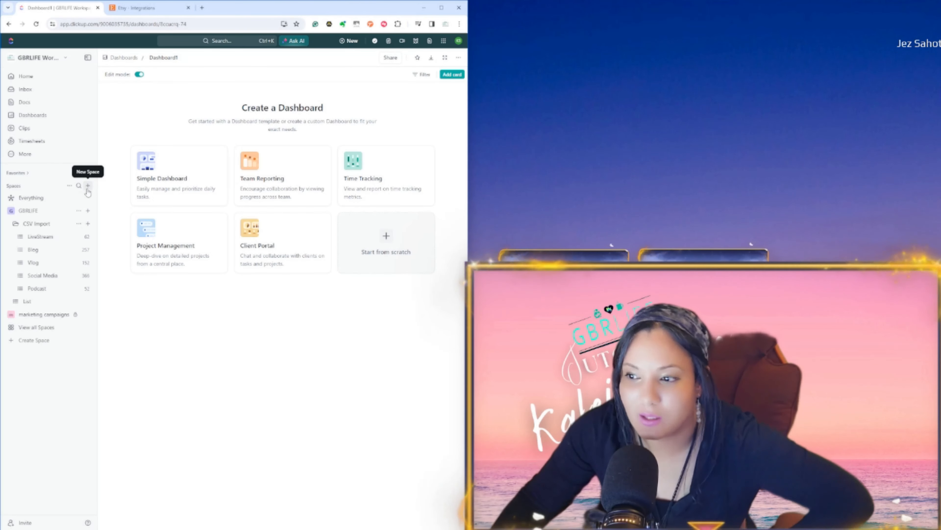
Step: Look at the Timesheets page and the additional workspace features, and return to the LiveStream list
{"action": "left_click", "coordinate": [32, 141]}
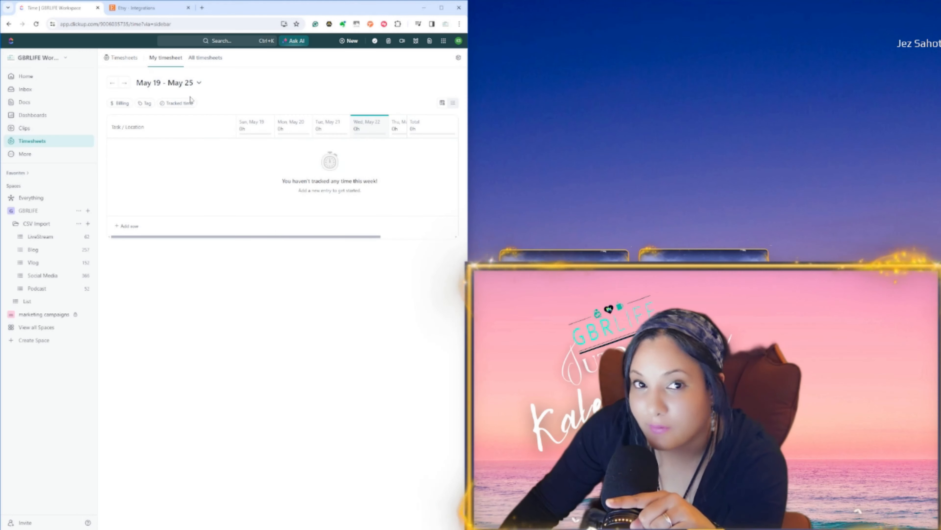
{"action": "left_click", "coordinate": [34, 157]}
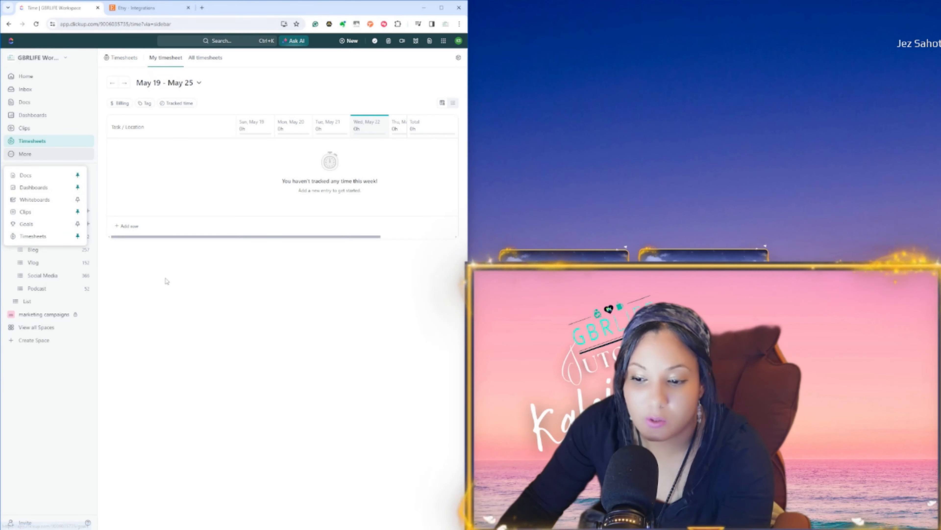
{"action": "left_click", "coordinate": [145, 289]}
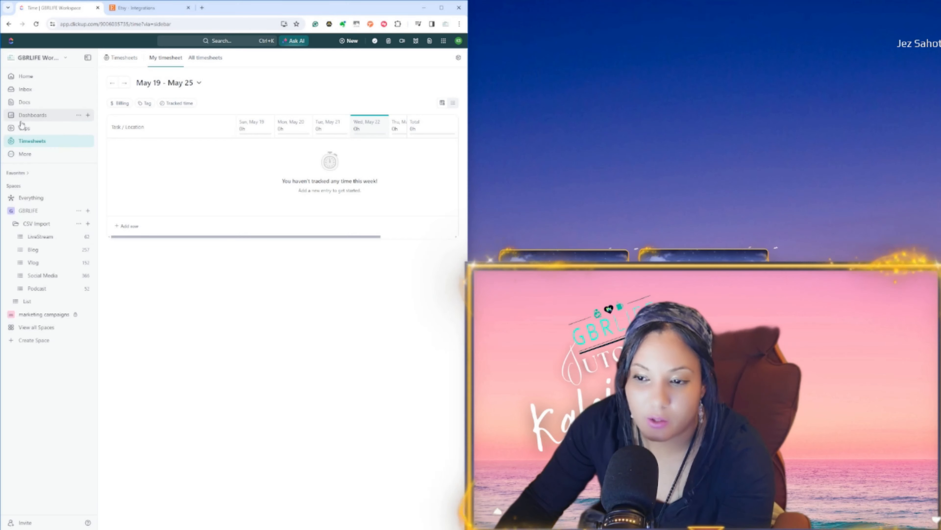
{"action": "left_click", "coordinate": [37, 236]}
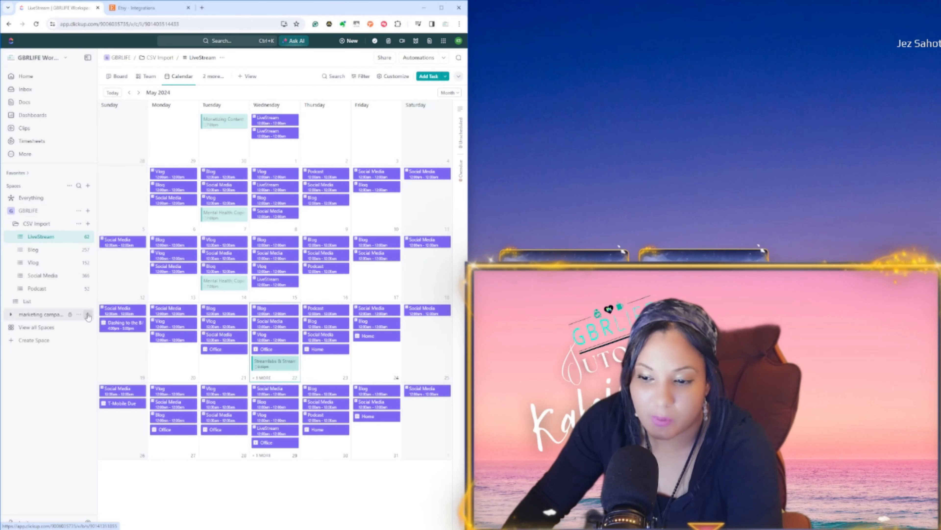
Step: Delete the marketing campaigns Space, entering its name "marketing campaigns" to confirm the deletion
{"action": "left_click", "coordinate": [78, 315]}
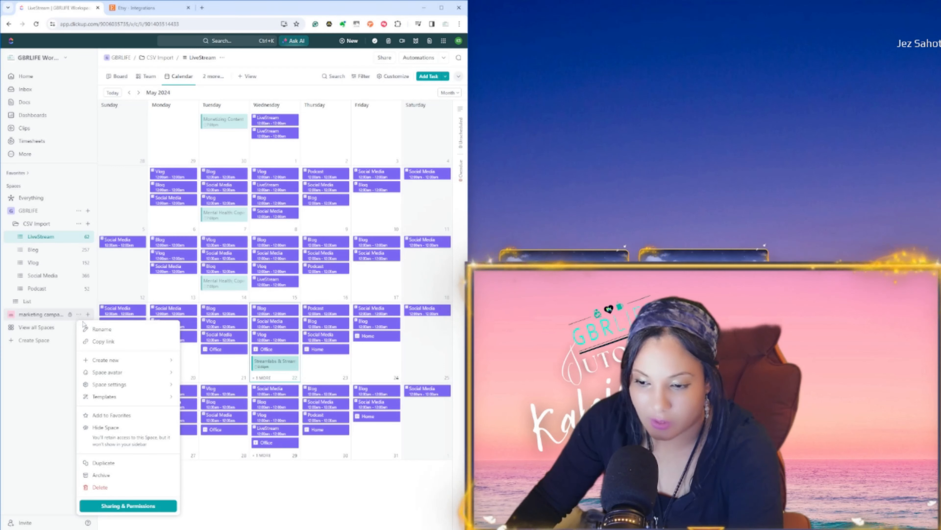
{"action": "left_click", "coordinate": [99, 487]}
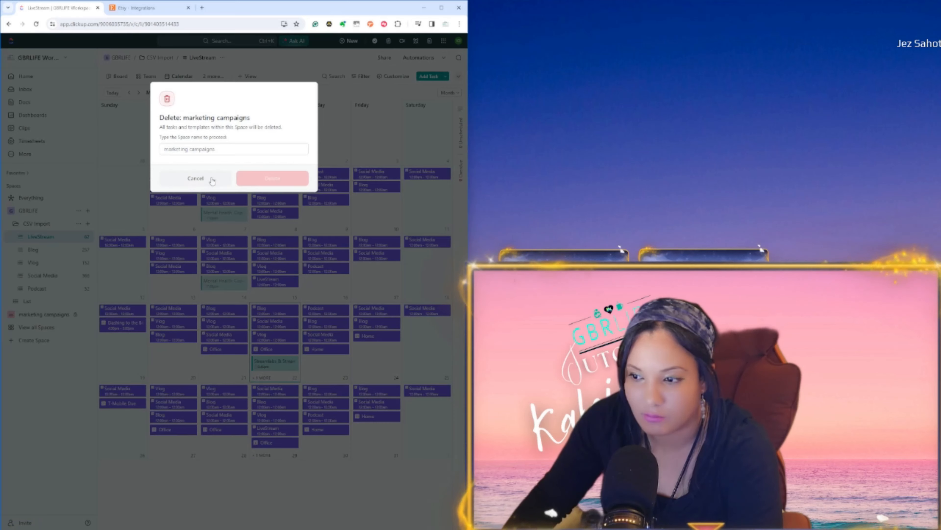
{"action": "left_click", "coordinate": [215, 149]}
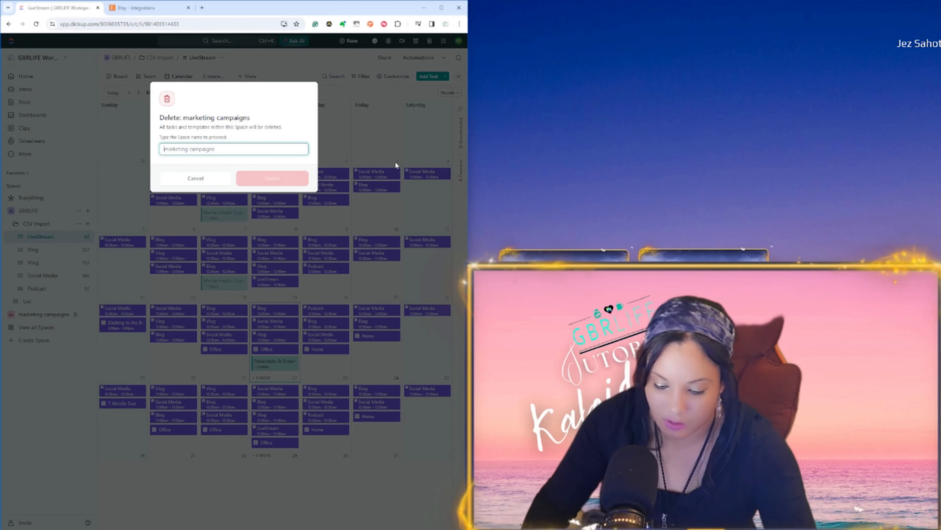
{"action": "type", "text": "mark"}
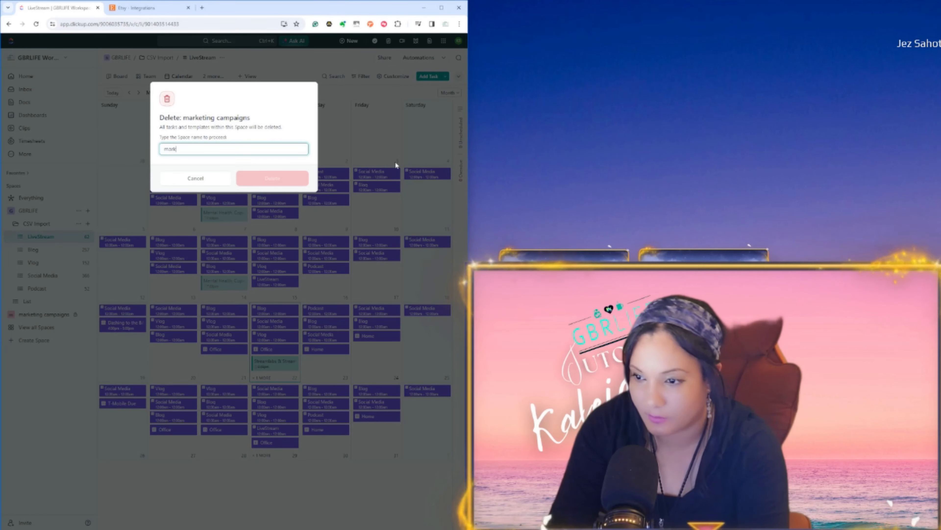
{"action": "type", "text": "eting c"}
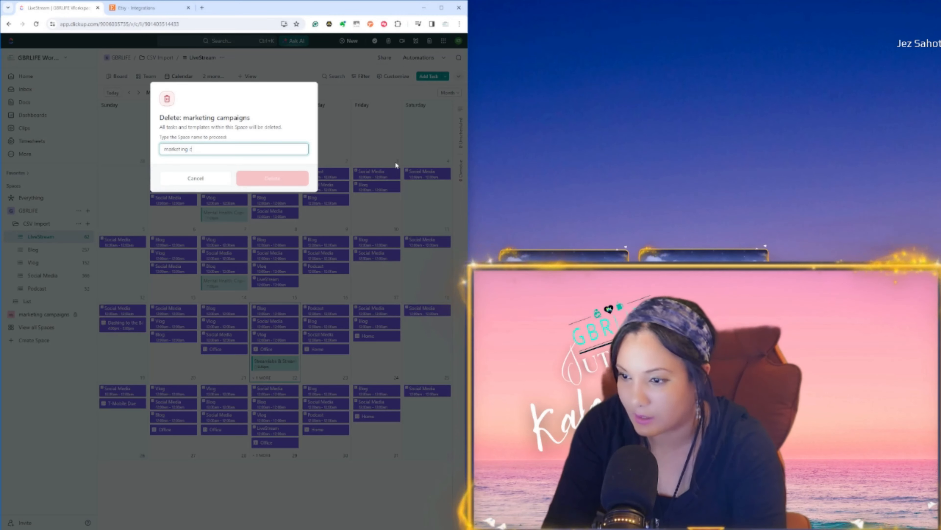
{"action": "type", "text": "ampaigns"}
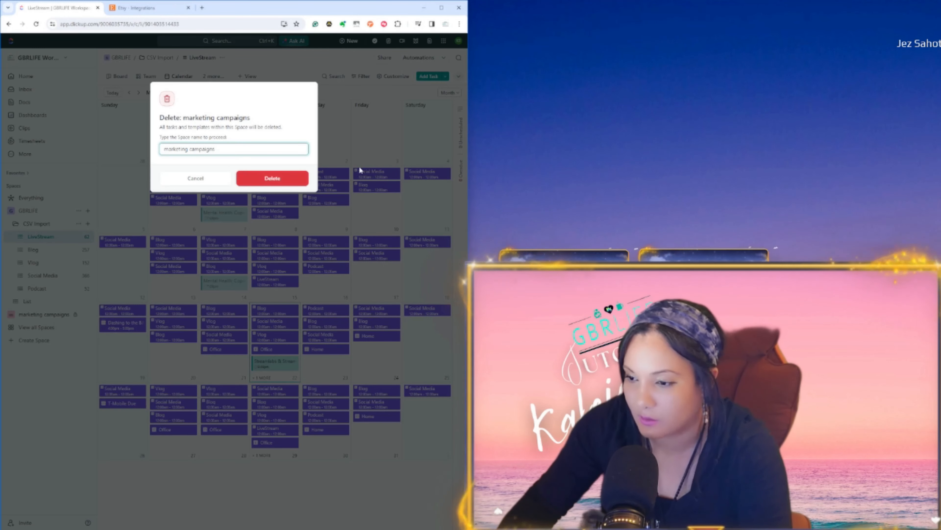
{"action": "key", "text": "Return"}
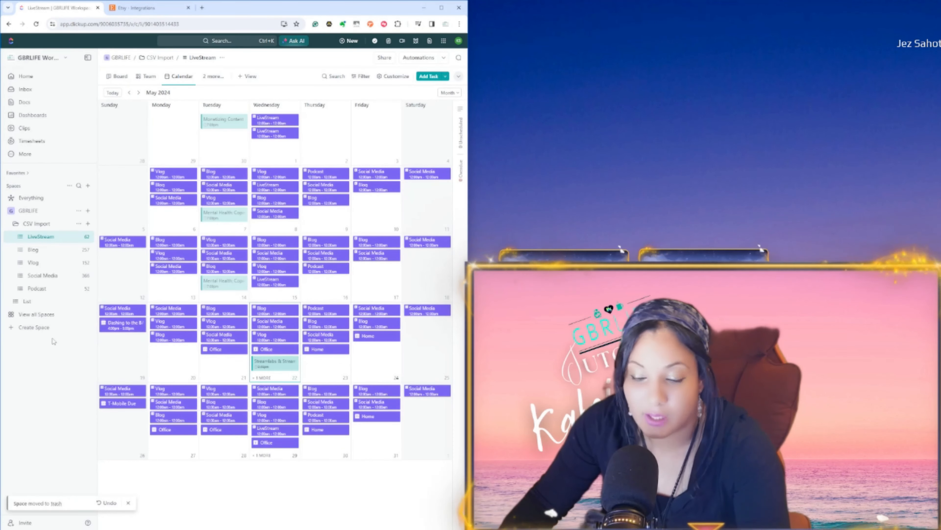
Step: View the All Spaces page, look at the form for creating a new Space, and close it without creating one
{"action": "left_click", "coordinate": [36, 316]}
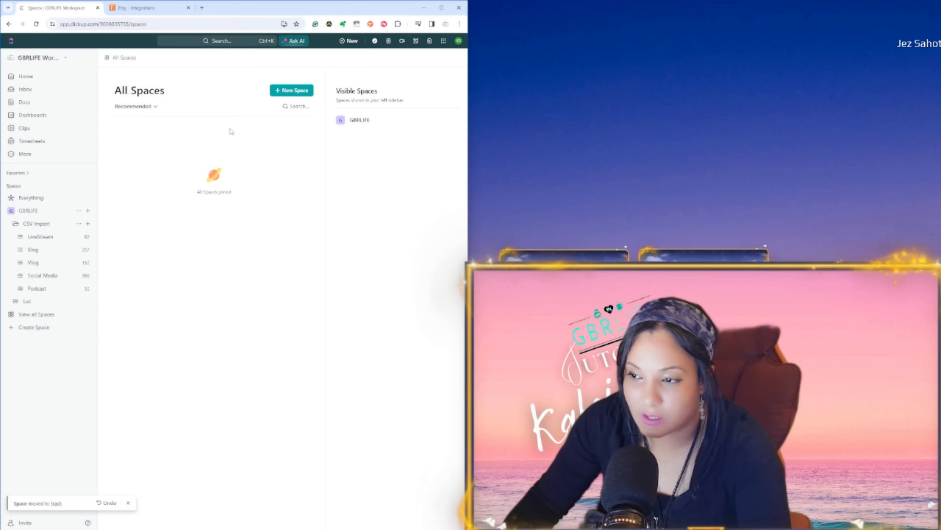
{"action": "left_click", "coordinate": [280, 95]}
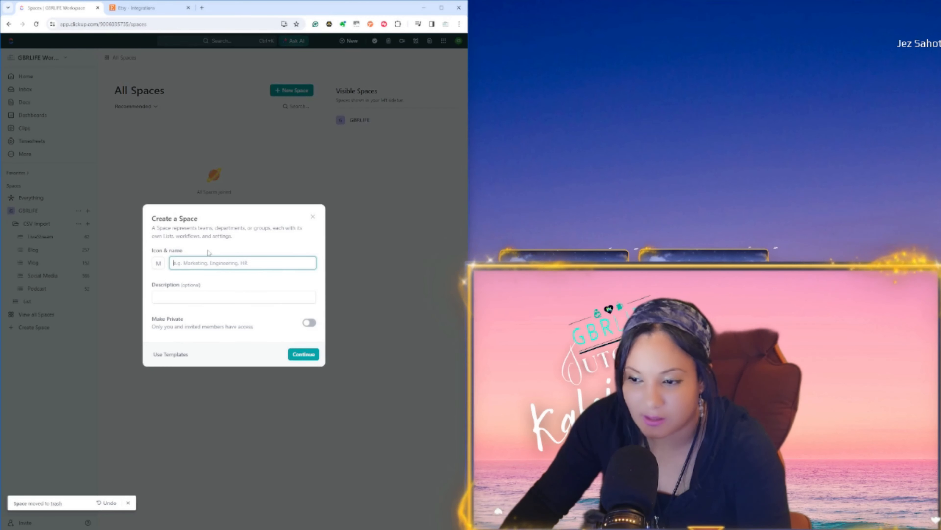
{"action": "left_click", "coordinate": [312, 216]}
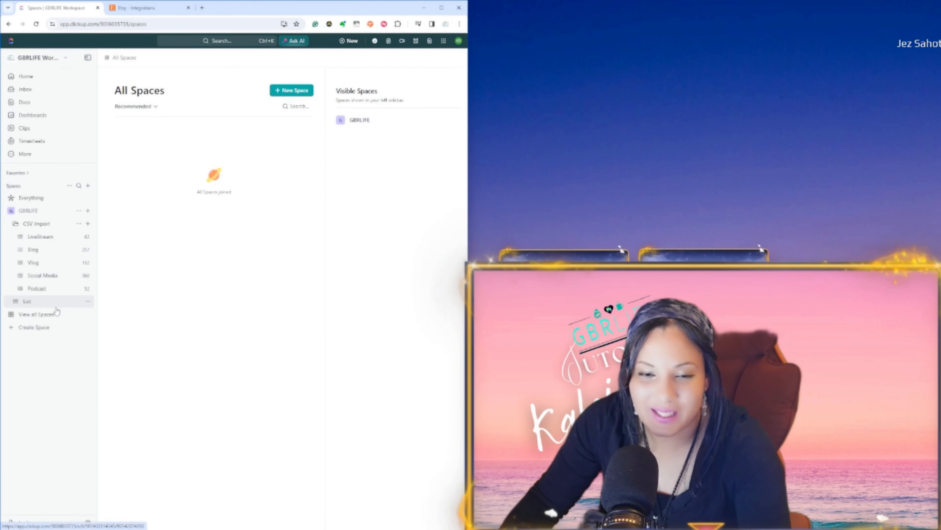